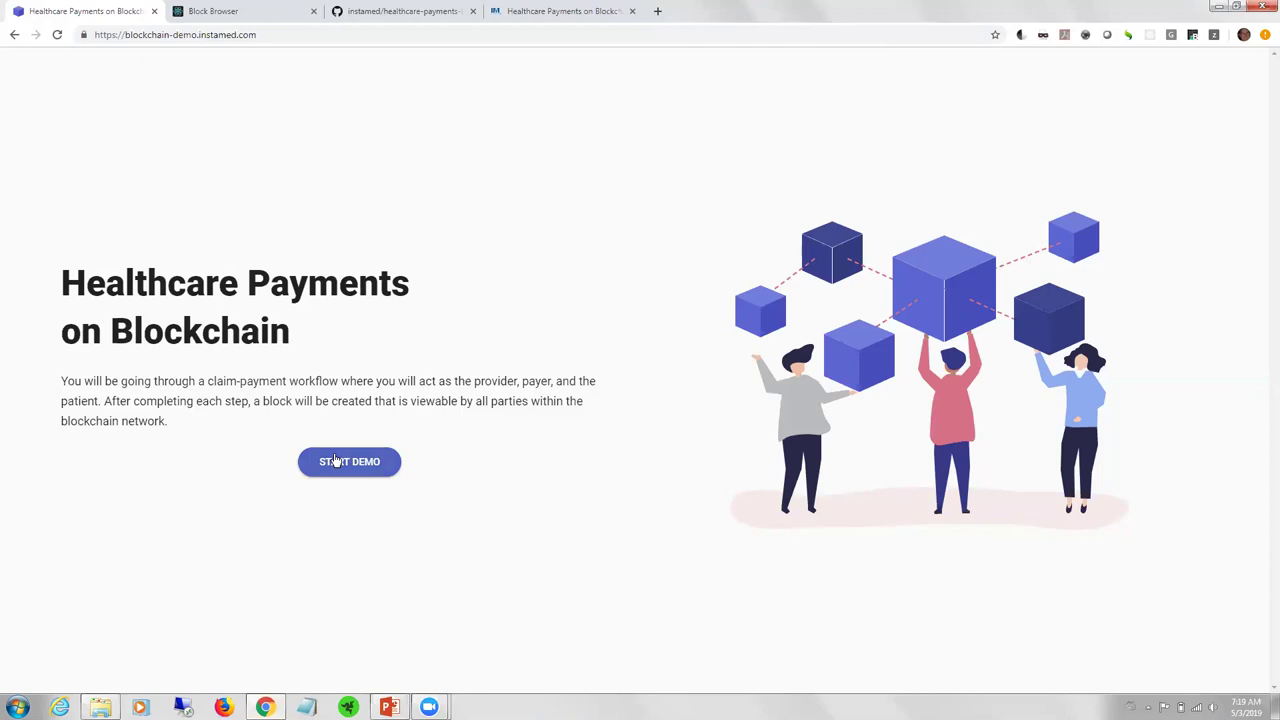
- Start the claim-payment demo and create the provider's claim with the $70 Flu Vaccine - Oral added to the selected services
click(336, 461)
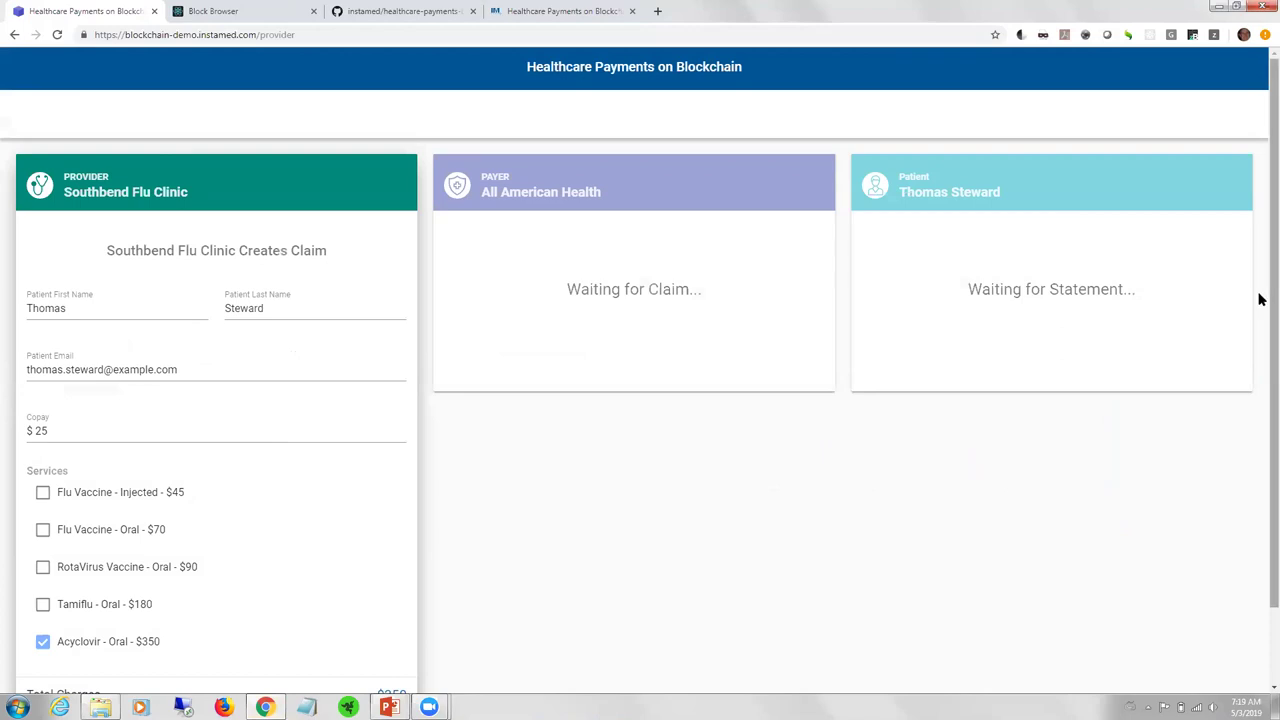
scroll(1258, 345, down, 2)
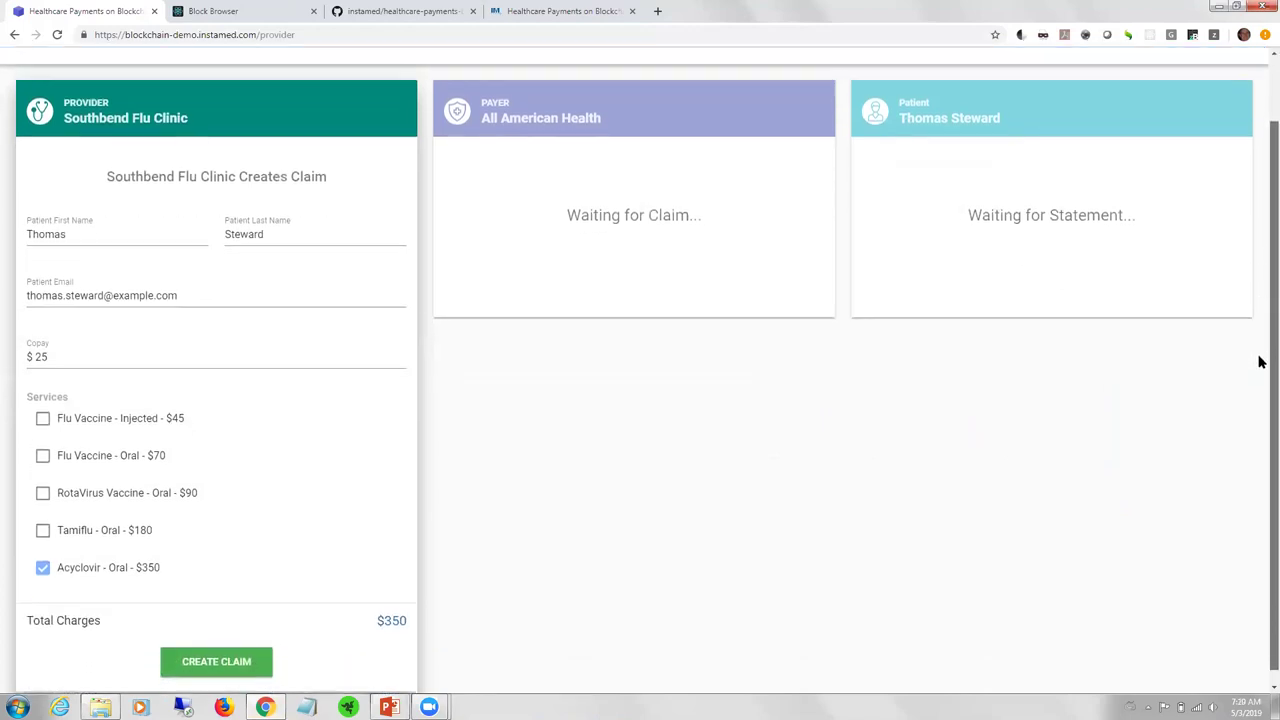
scroll(1259, 330, up, 1)
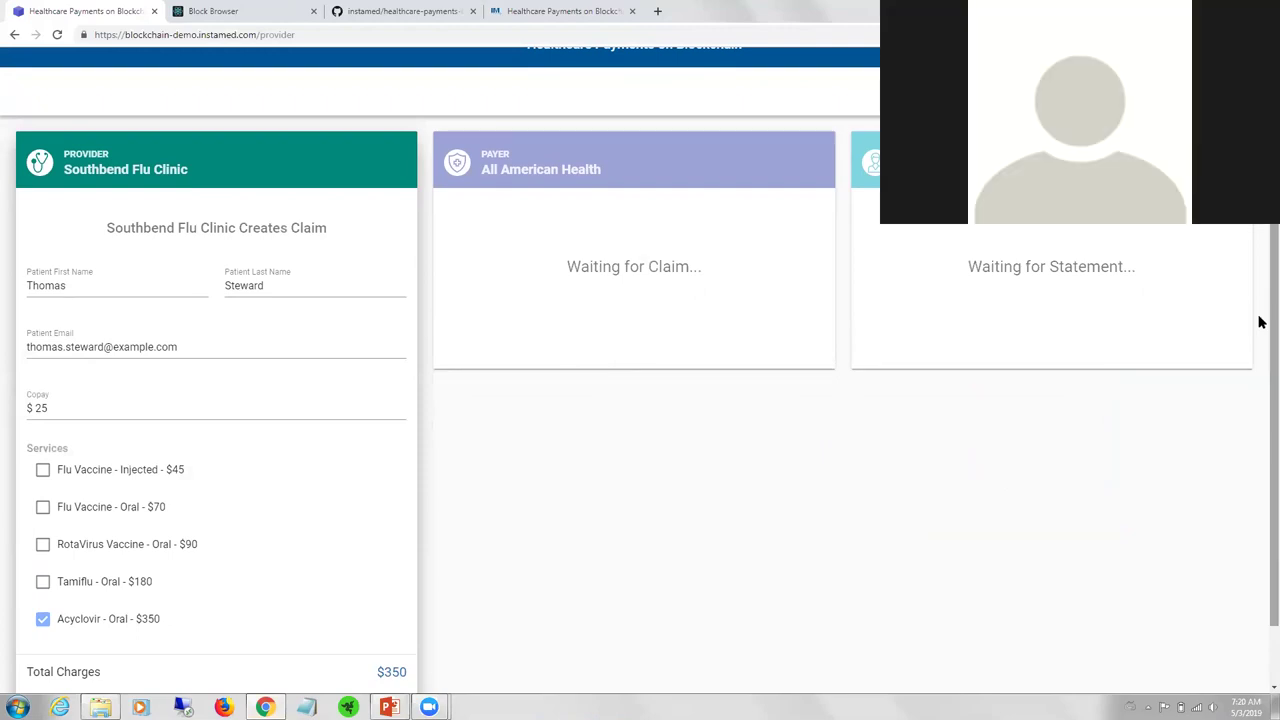
scroll(1259, 340, down, 1)
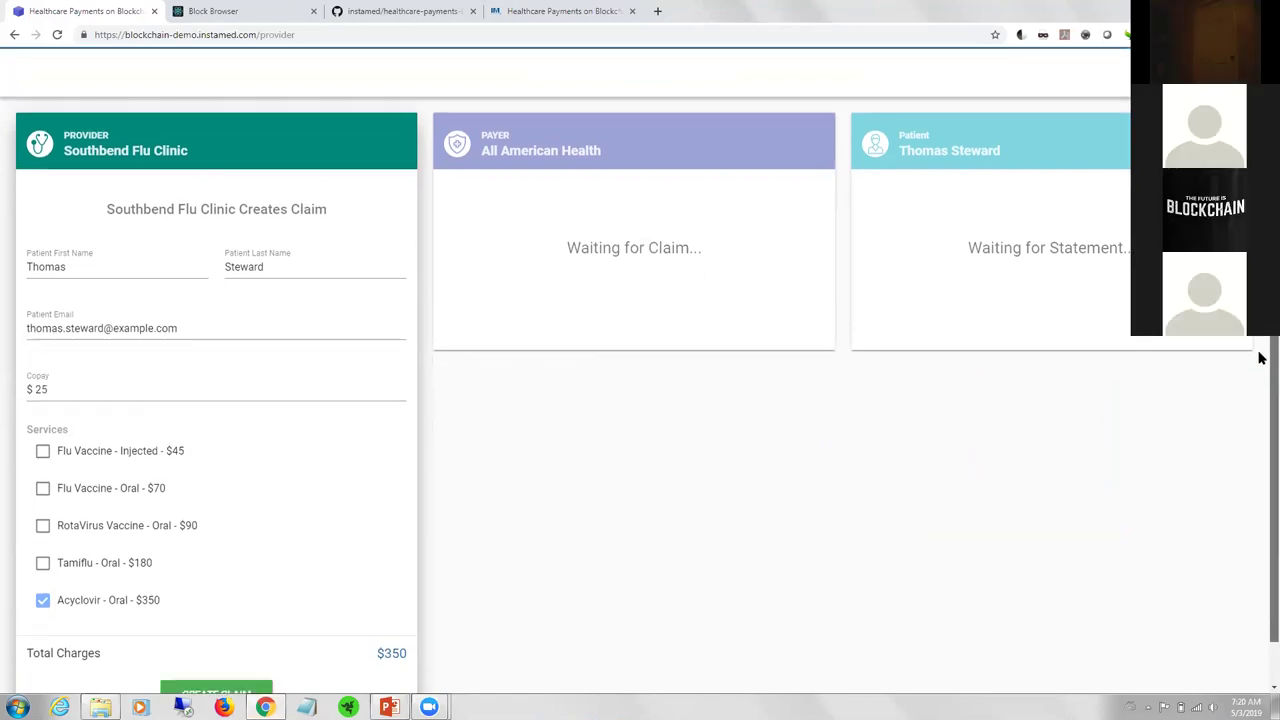
scroll(1260, 370, down, 1)
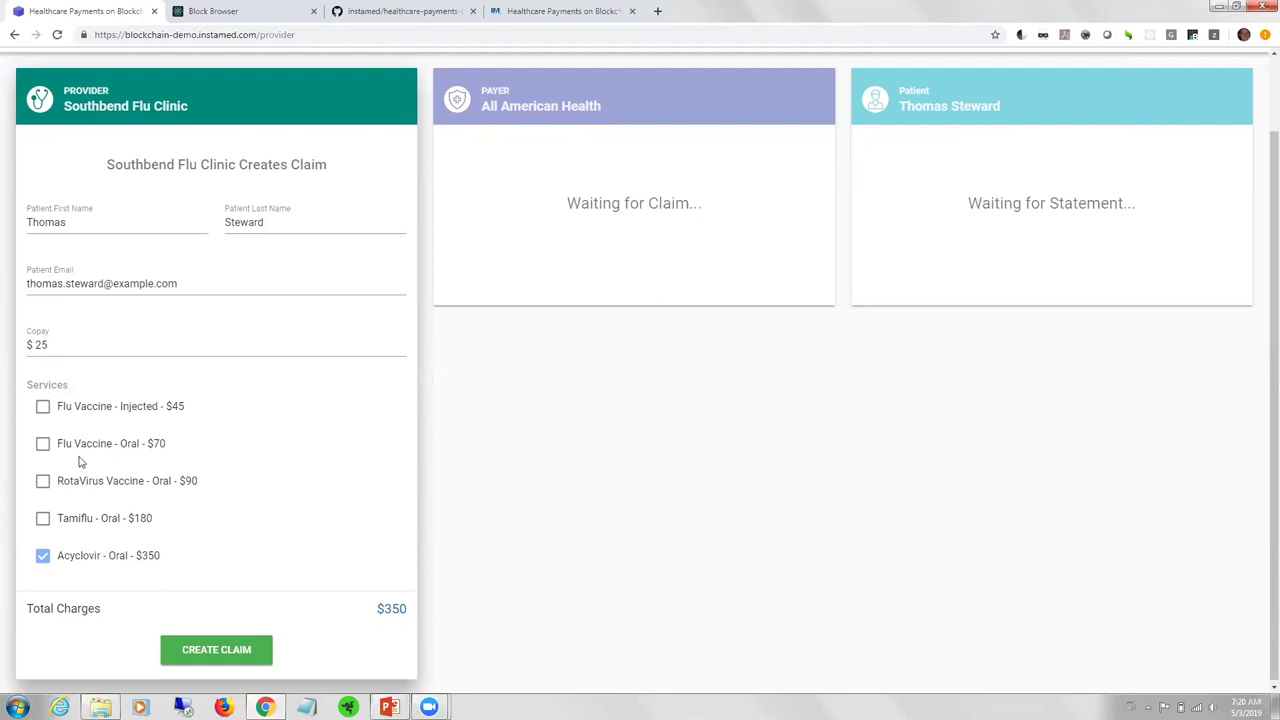
click(44, 445)
click(197, 650)
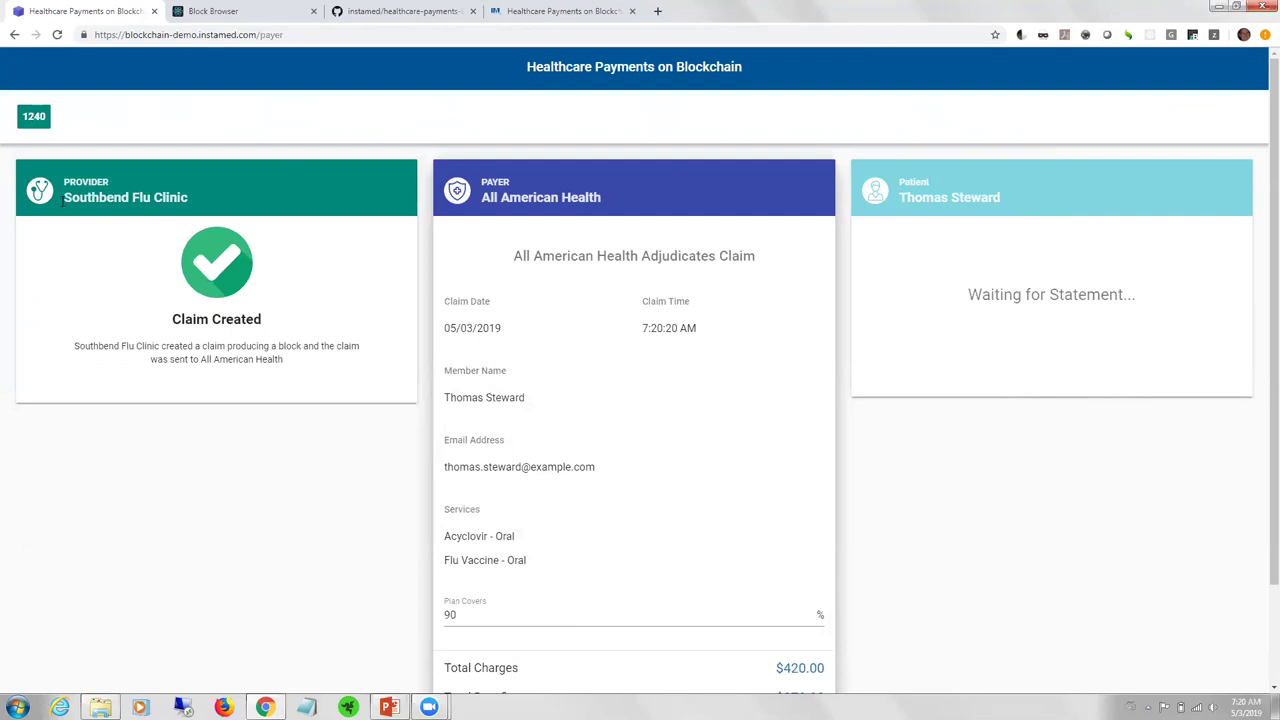
- Open the claim creation block 1240 and examine its full FHIR transaction details
click(38, 120)
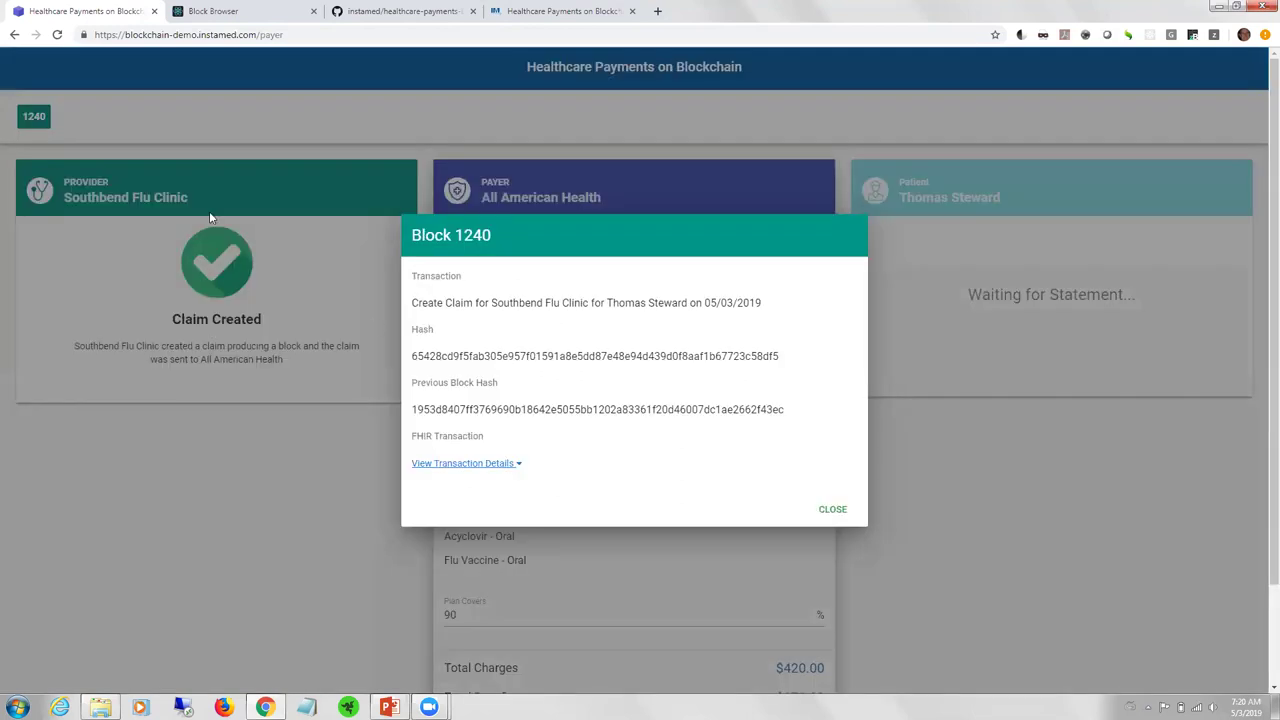
click(435, 462)
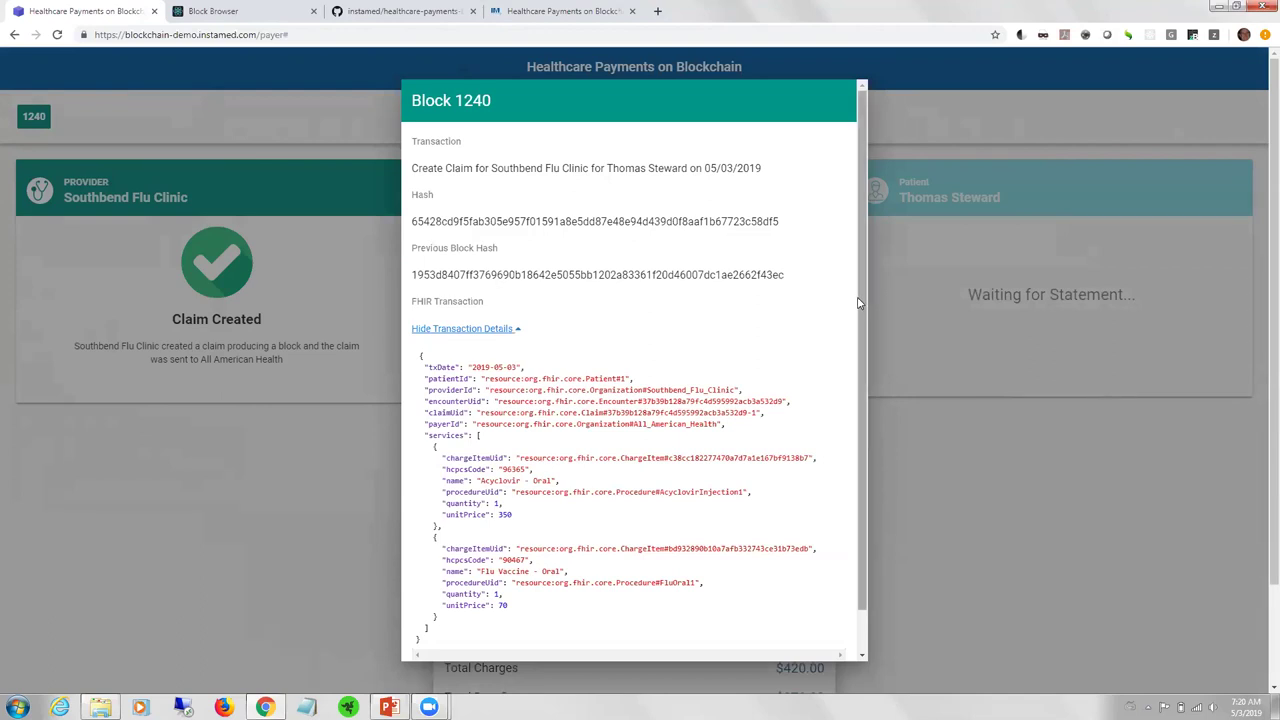
drag(858, 303, 861, 341)
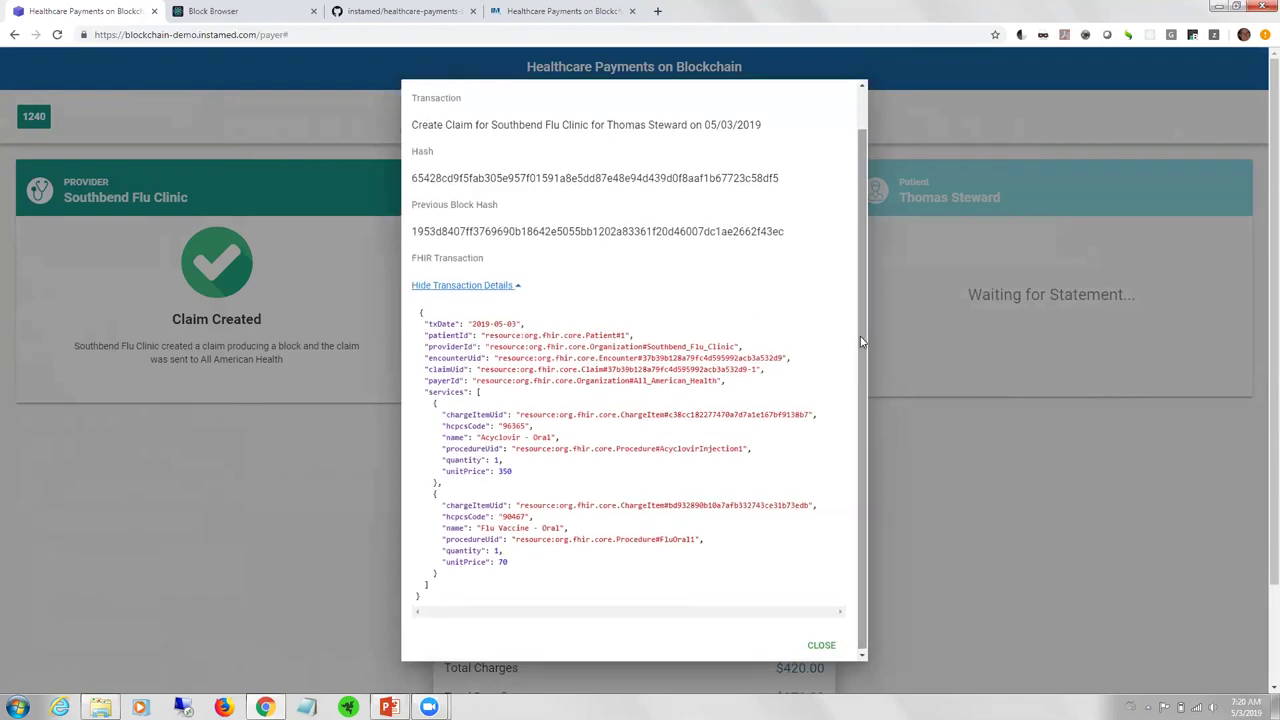
- Switch to the Hyperledger block browser and browse the channel named public
click(252, 21)
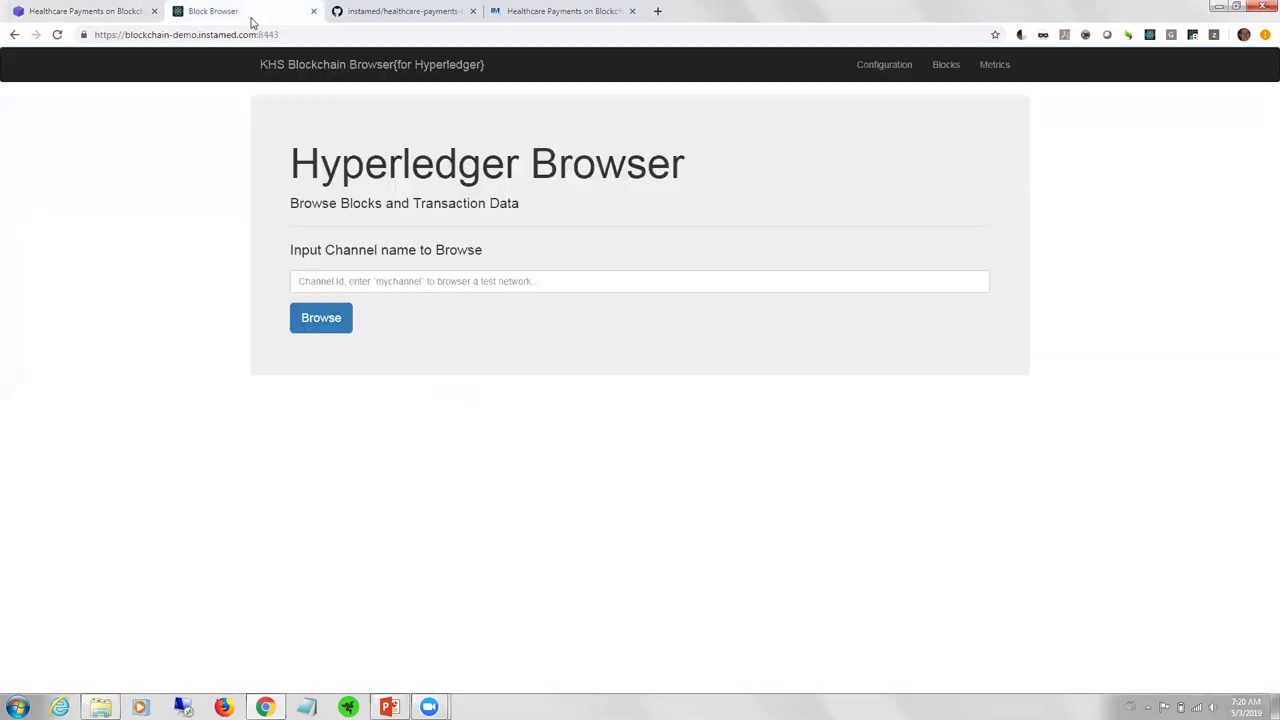
click(318, 271)
text(public)
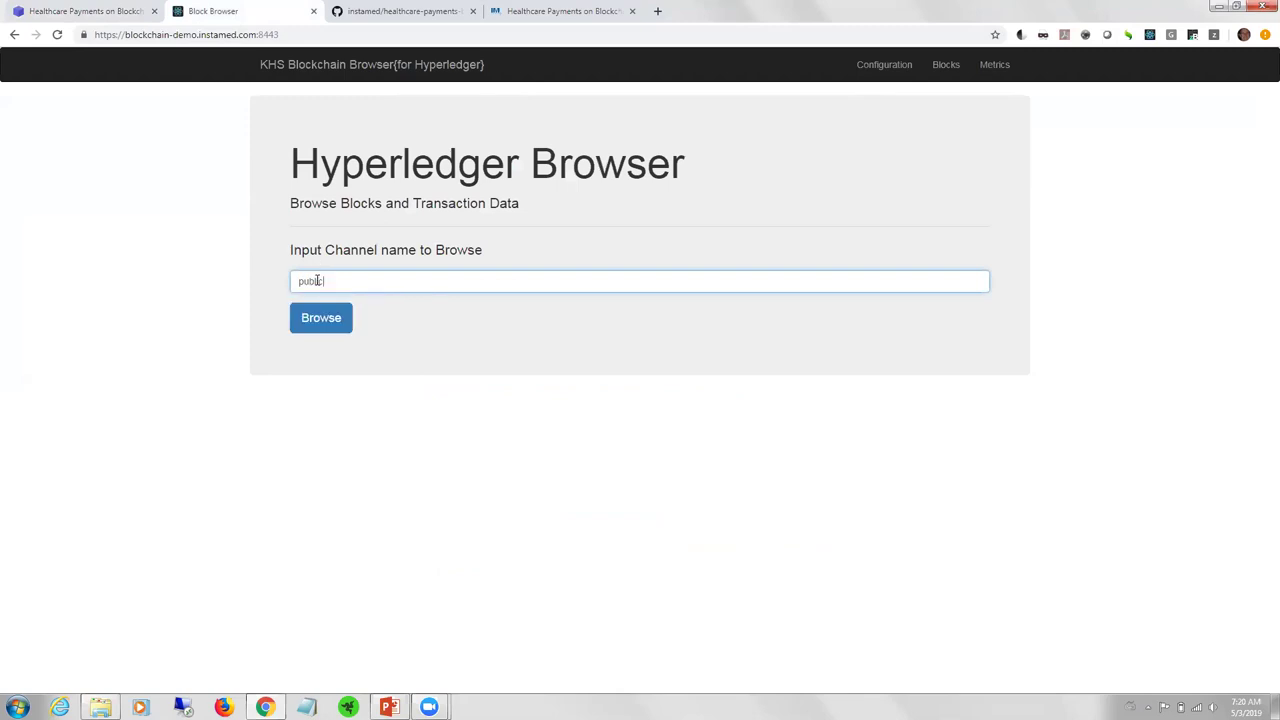
click(318, 320)
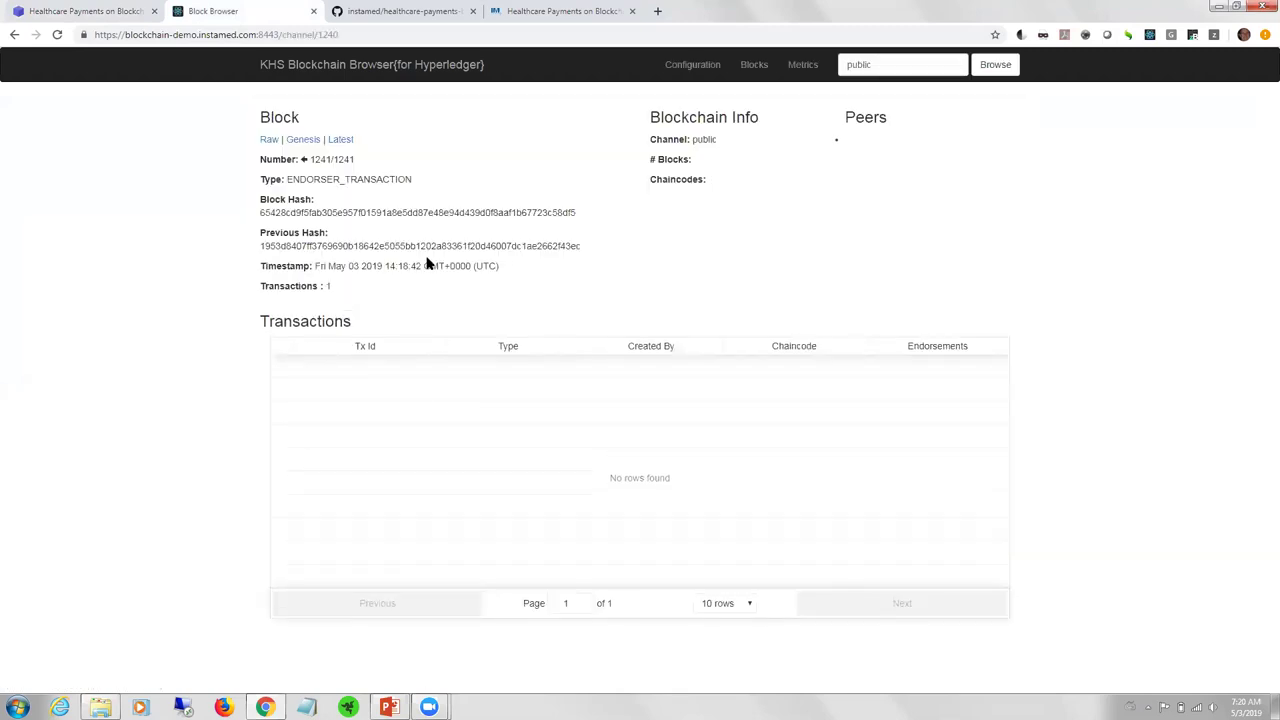
- Expand the listed endorser transaction and examine its reads and writes
click(283, 368)
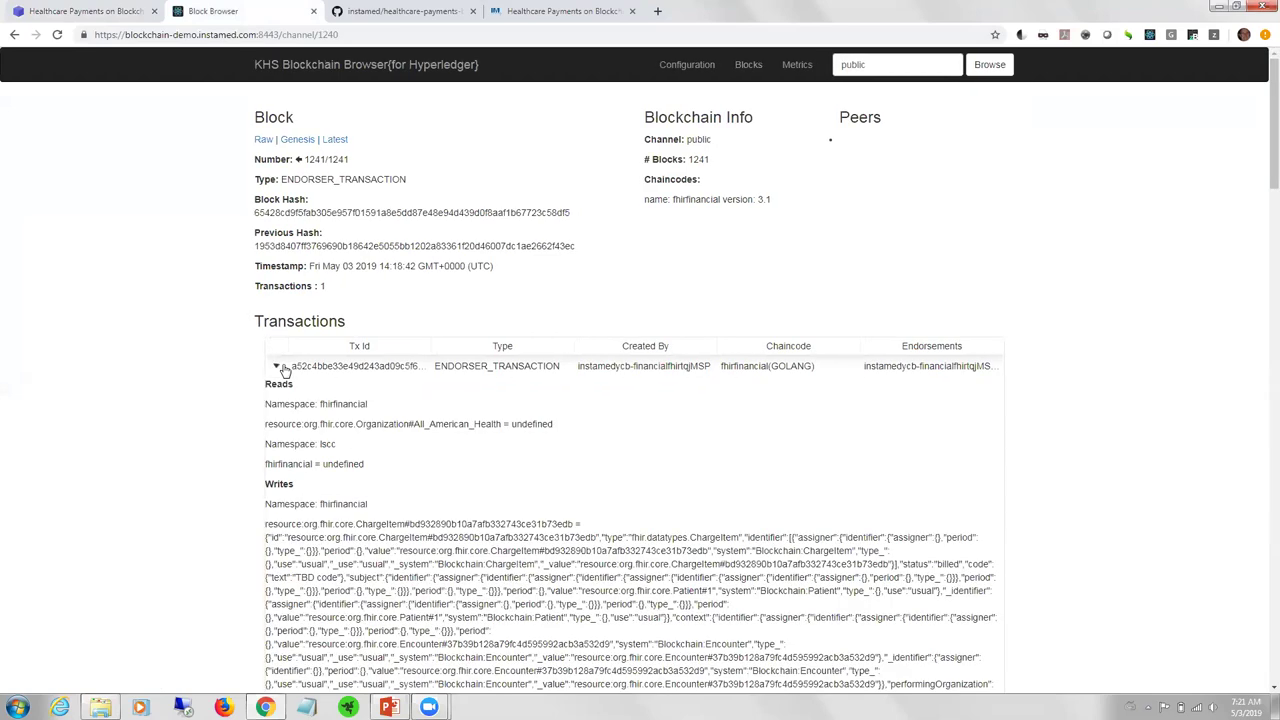
scroll(1260, 170, down, 2)
drag(1260, 170, 1260, 246)
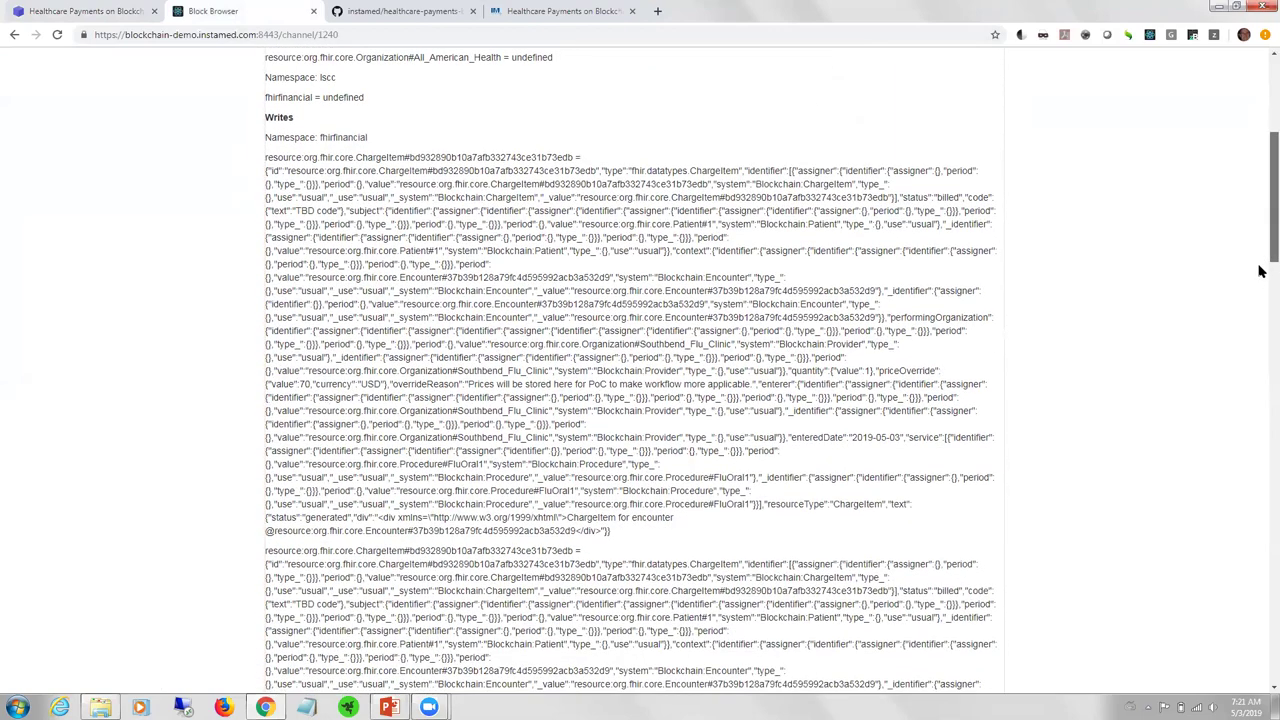
scroll(1260, 266, down, 4)
scroll(970, 274, down, 3)
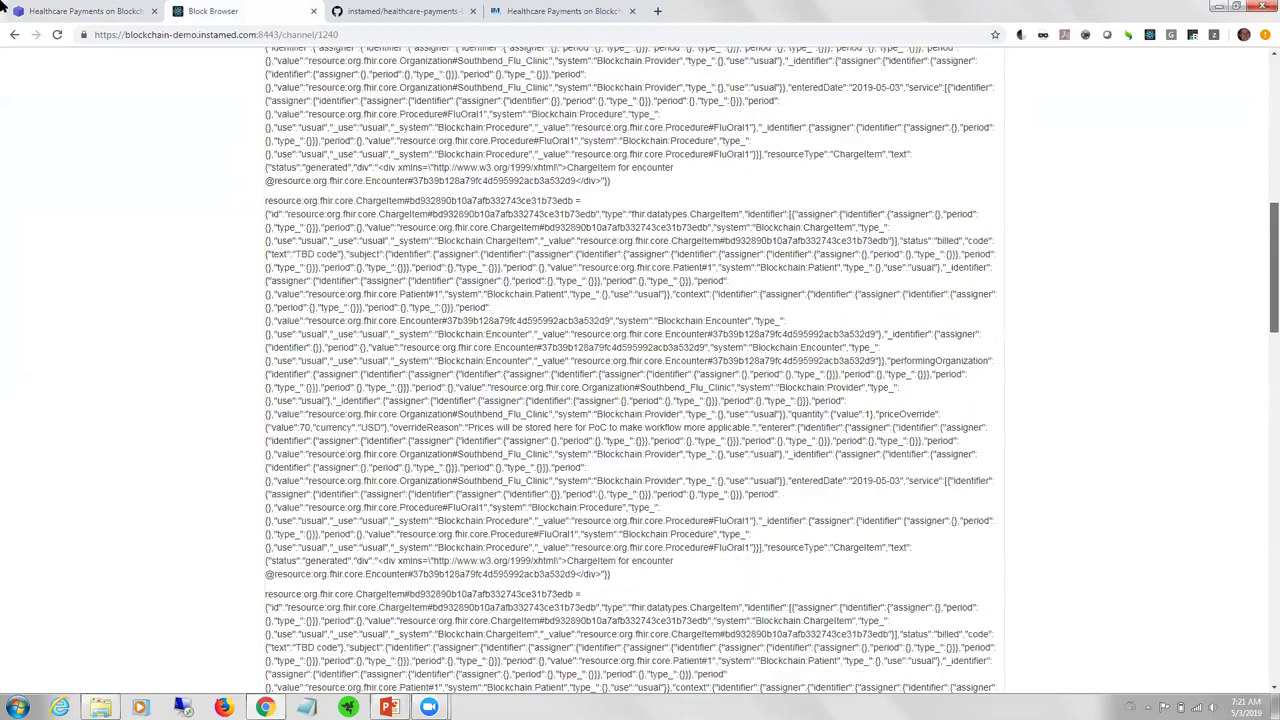
scroll(970, 274, down, 3)
- Return to the payments demo, close the block details, and approve the payer's claim with plan coverage set to 85%
click(85, 11)
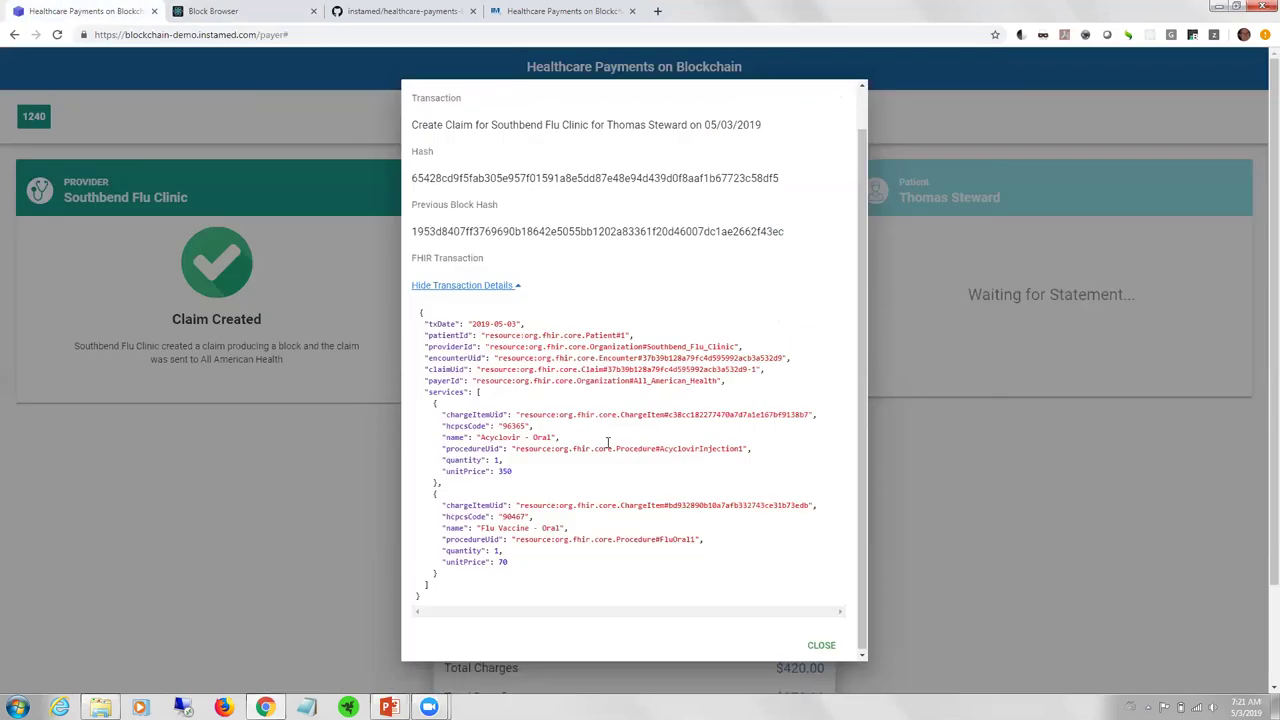
click(821, 645)
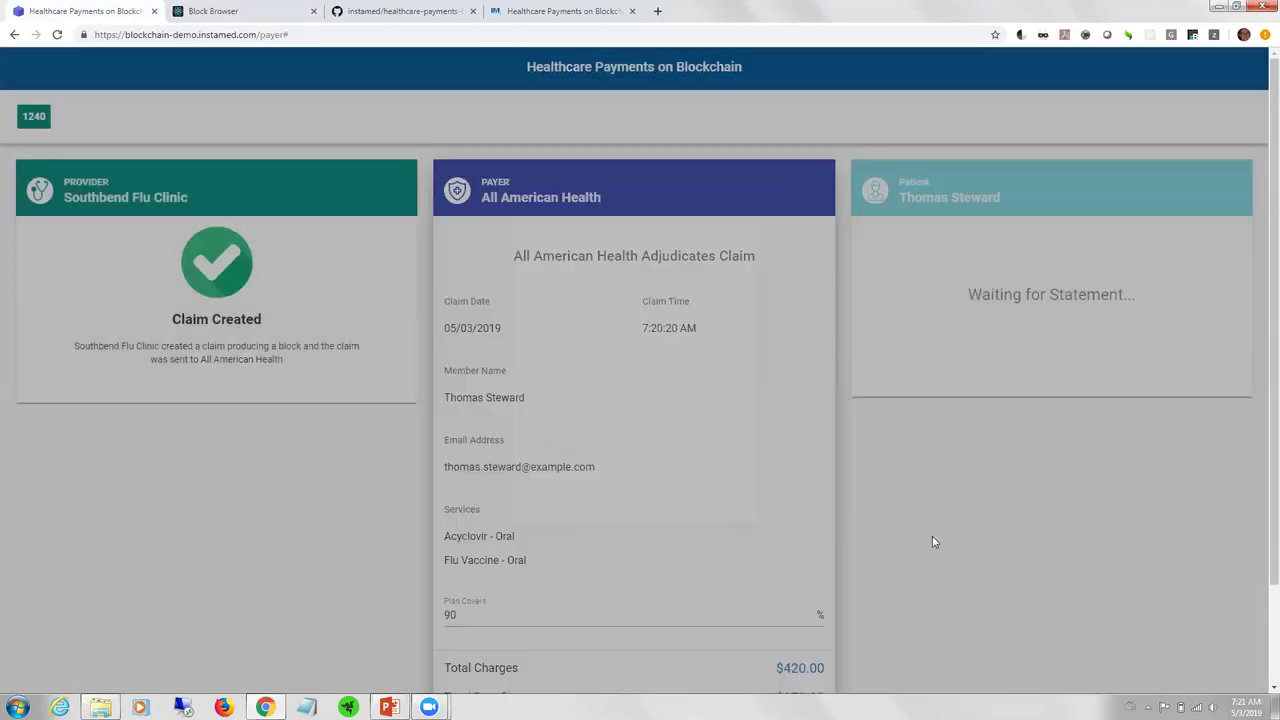
scroll(1260, 402, down, 1)
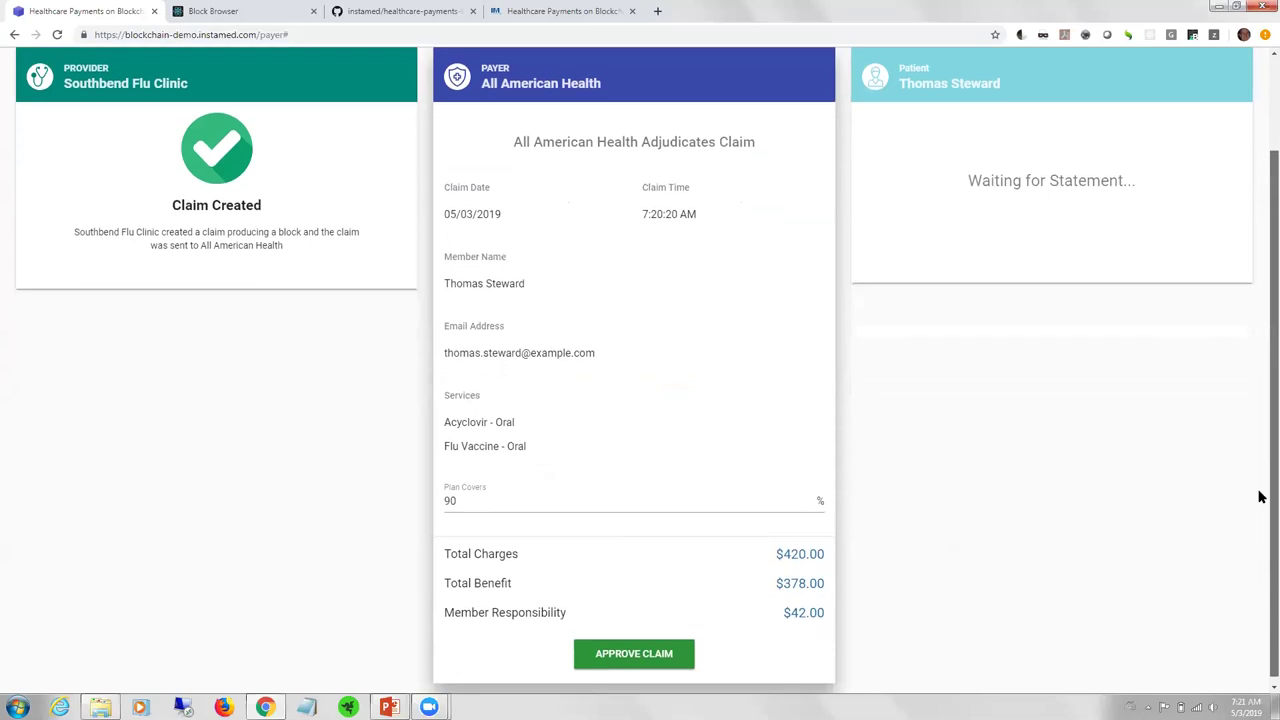
click(463, 505)
key(BackSpace)
key(BackSpace)
text(85)
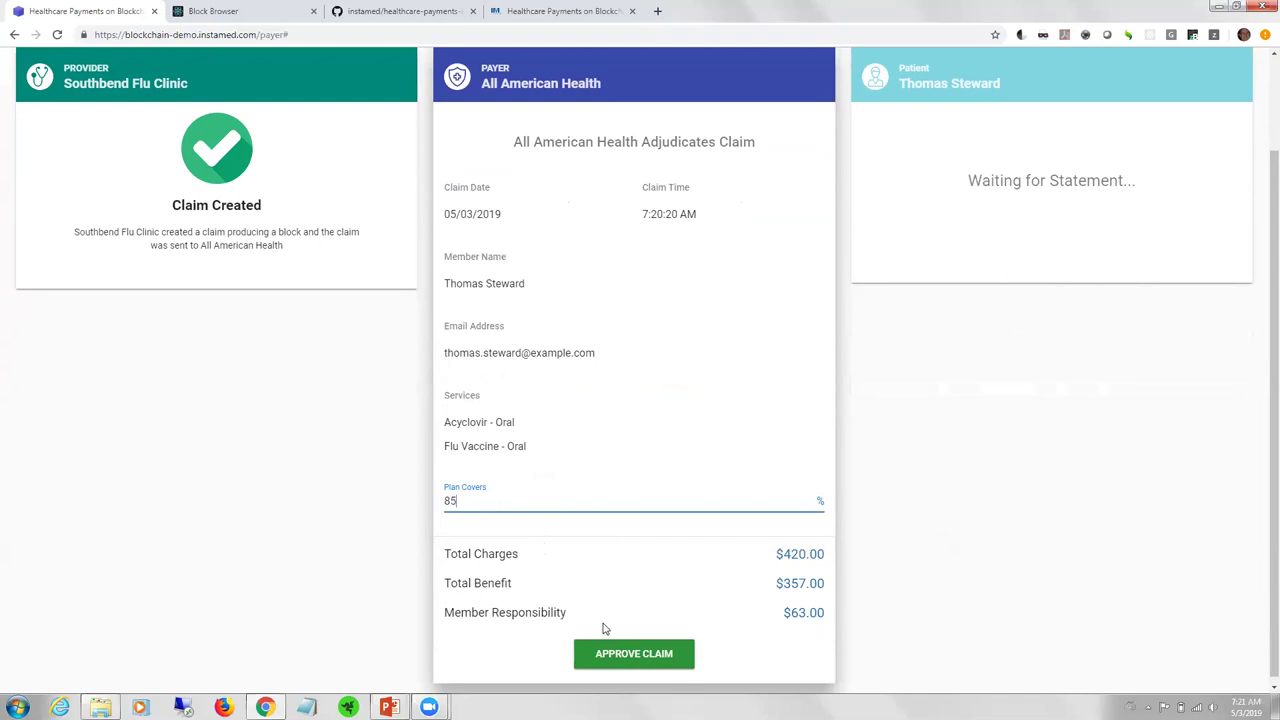
click(612, 654)
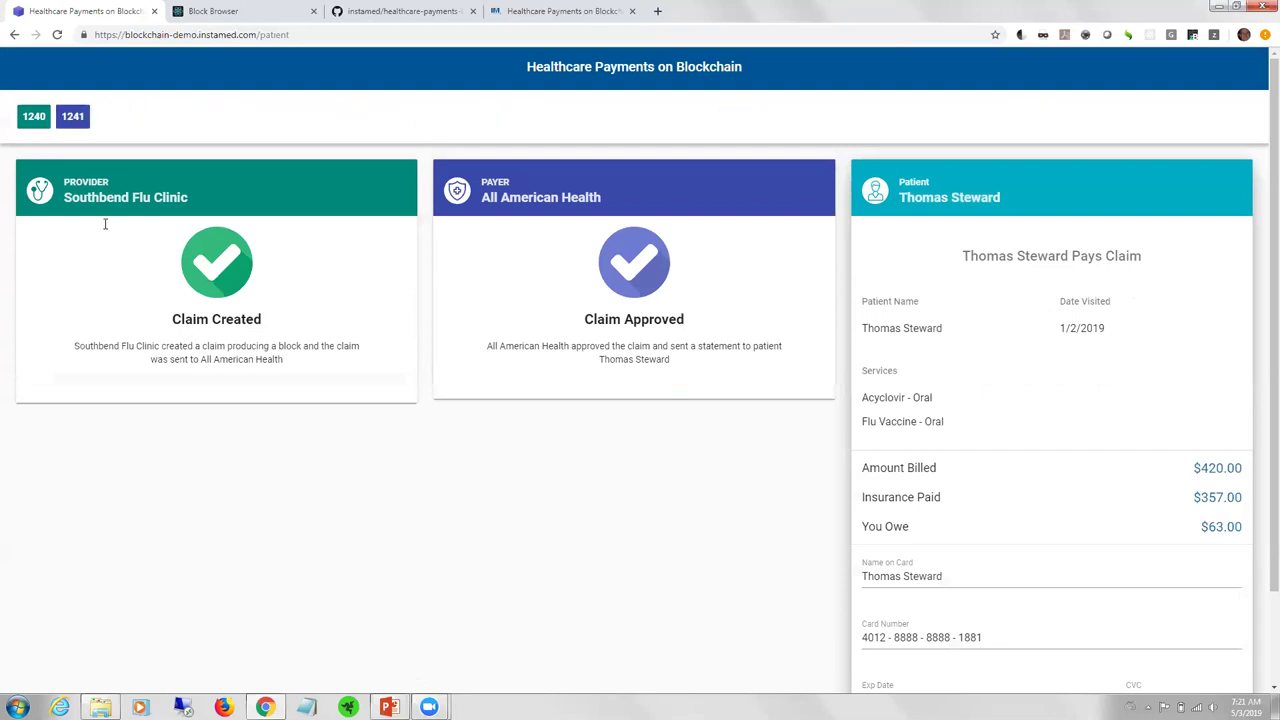
- Open the claim approval block 1241, examine its hashes and adjudication details, and close it
click(73, 119)
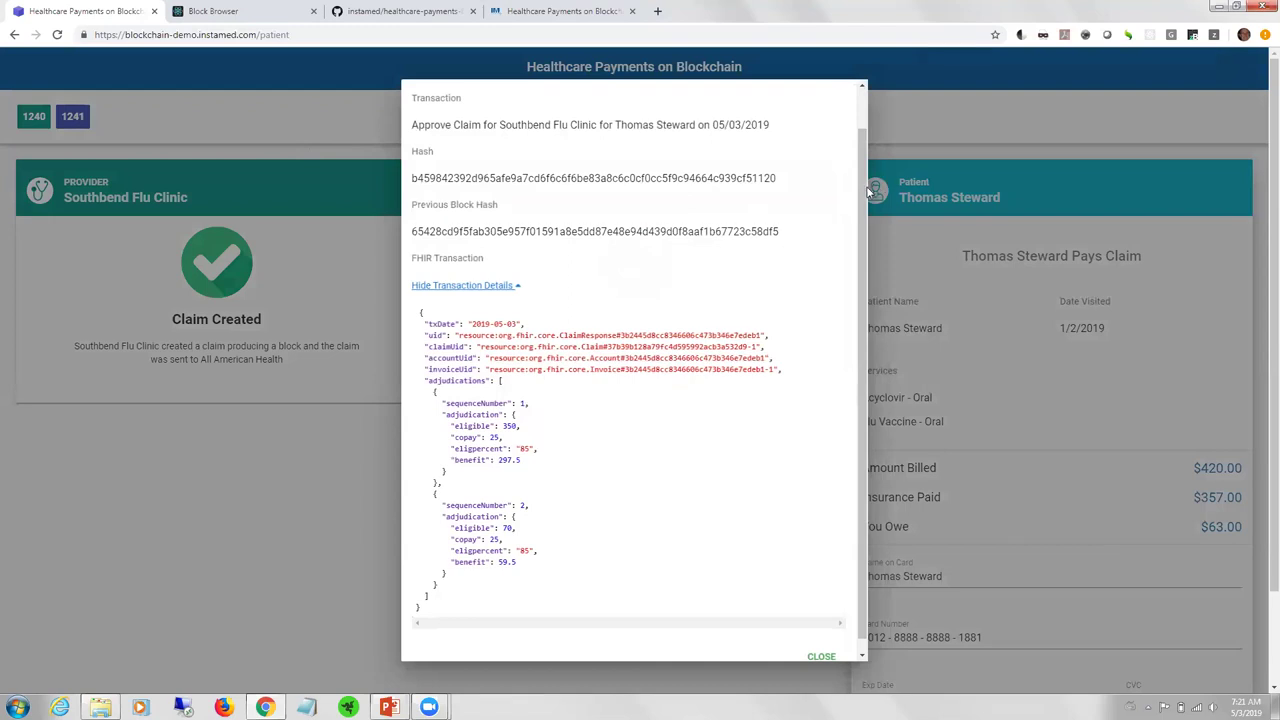
scroll(493, 172, up, 1)
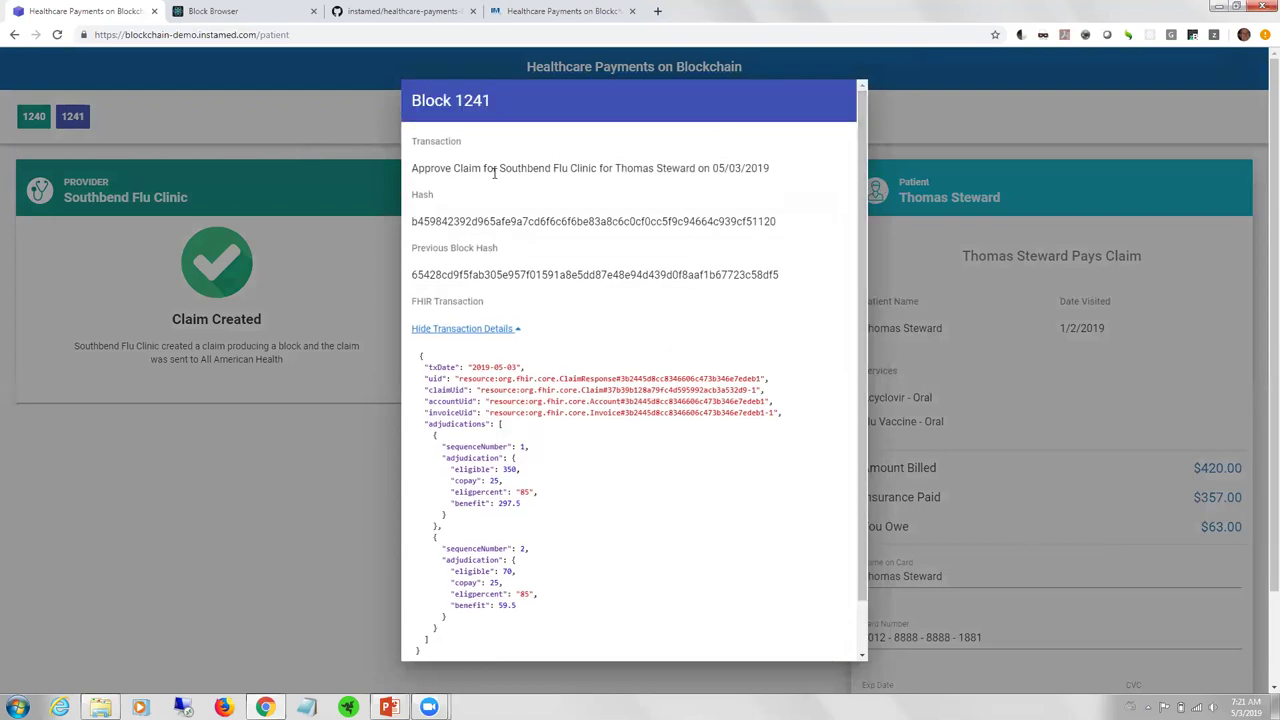
scroll(864, 220, down, 1)
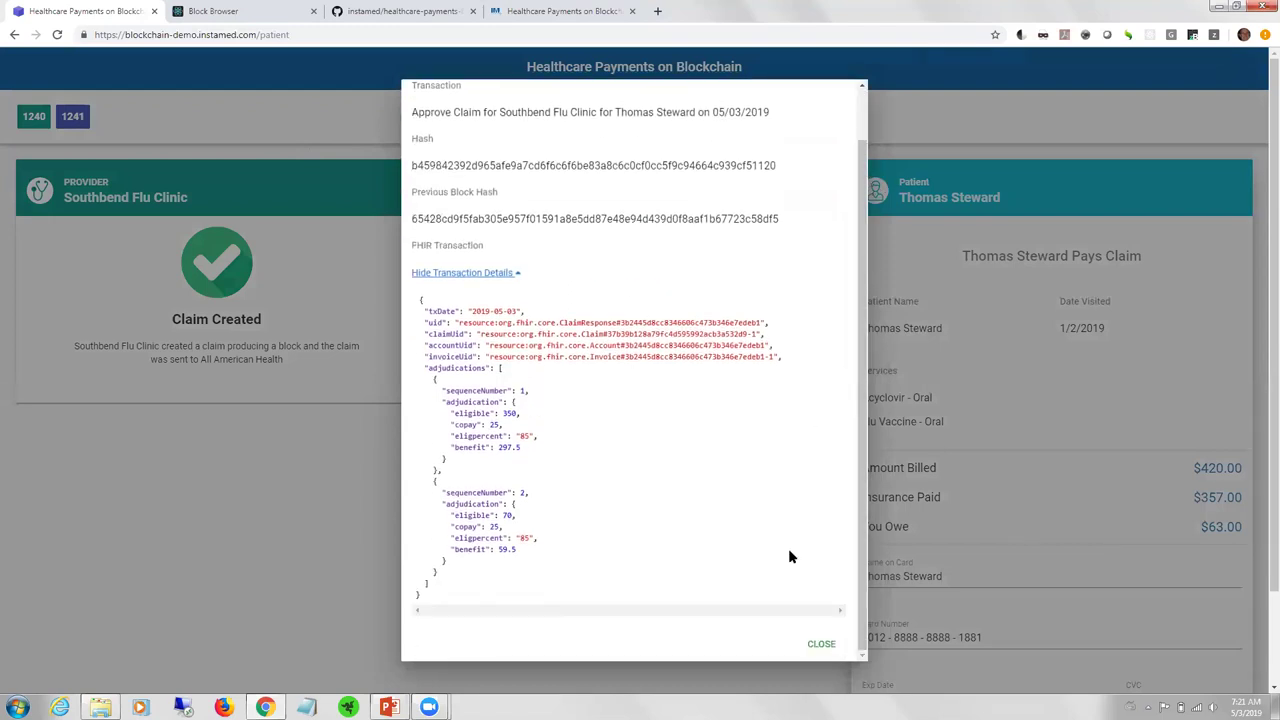
click(822, 645)
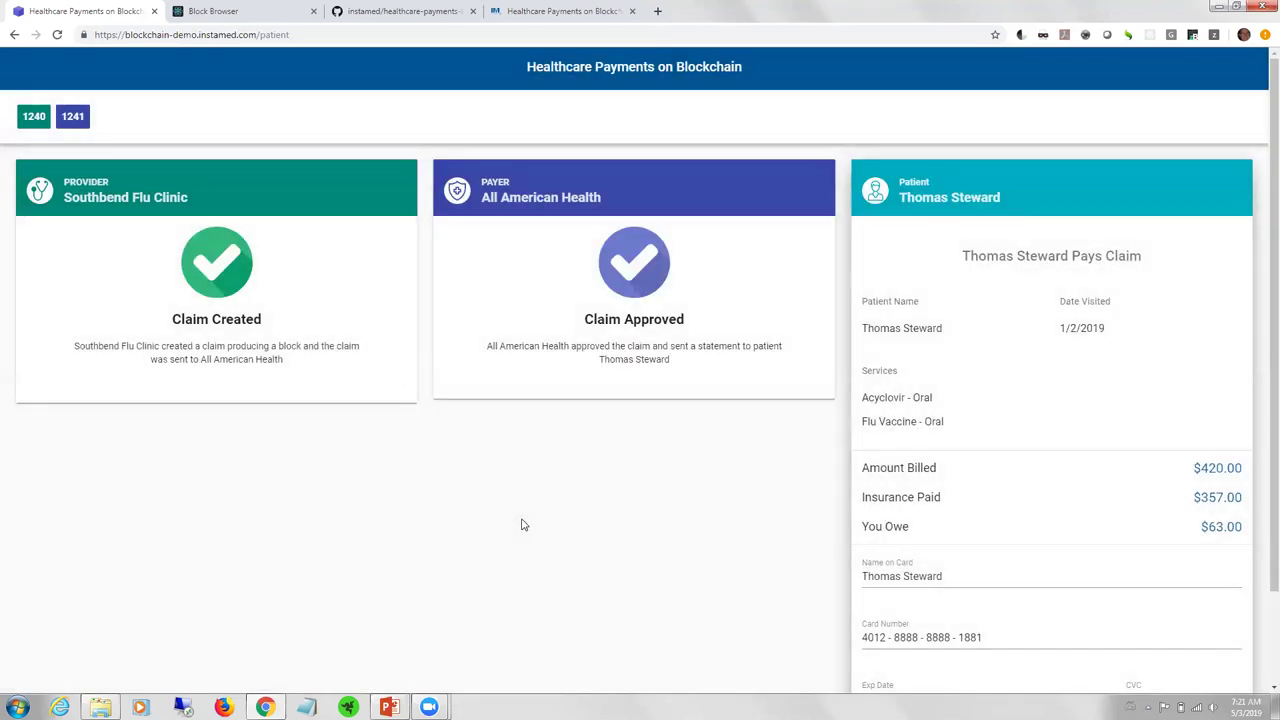
- Pay the patient's share of the claim with the prefilled card, and review the transaction details of the payment block
scroll(1262, 298, down, 1)
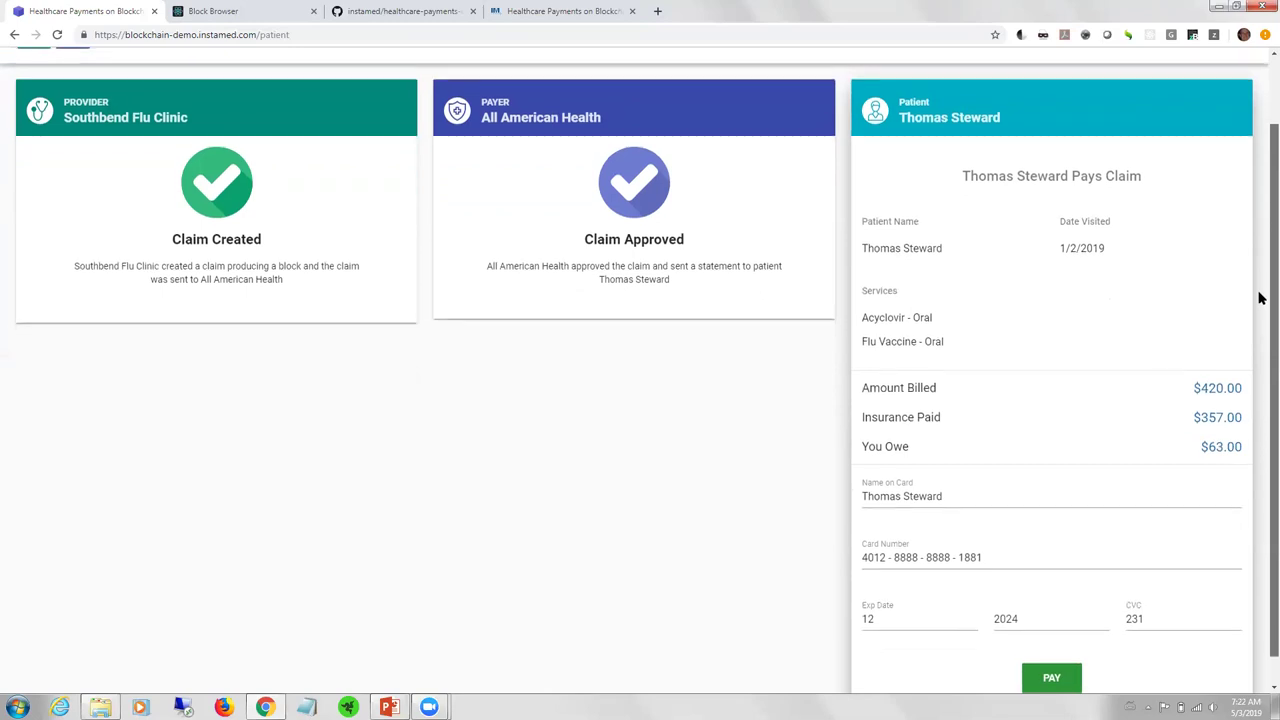
scroll(1262, 300, down, 2)
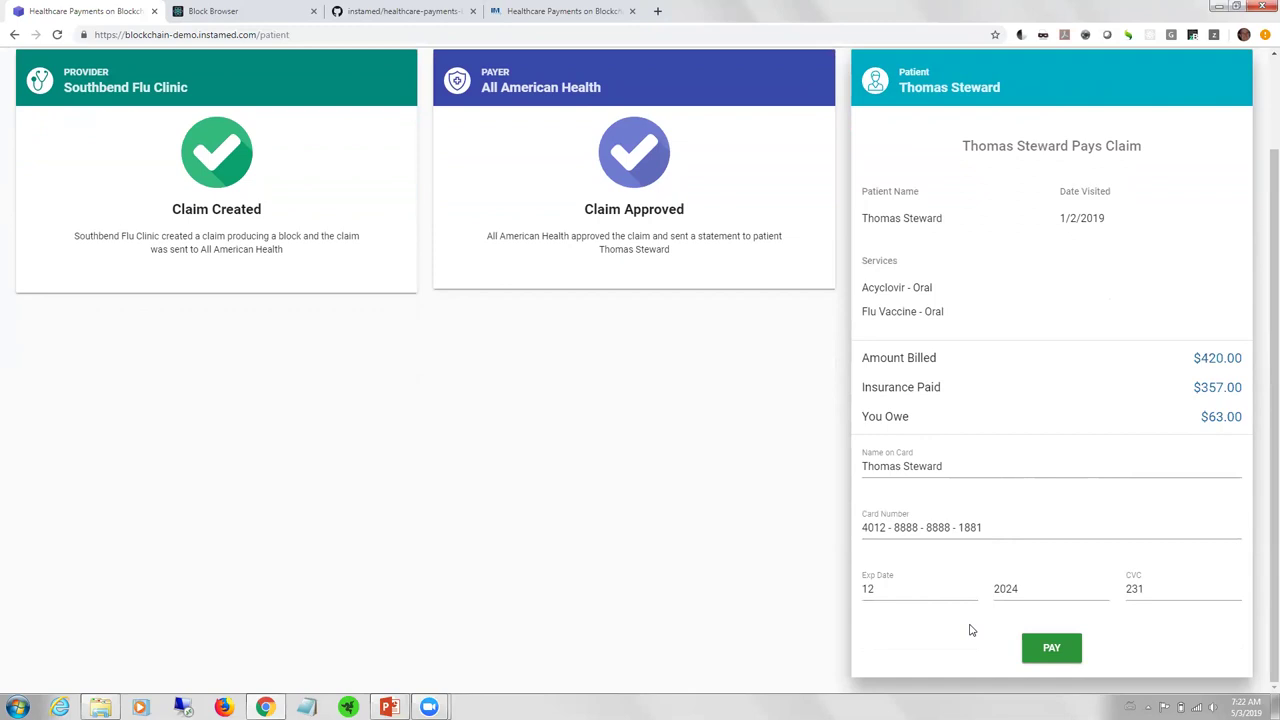
click(1046, 647)
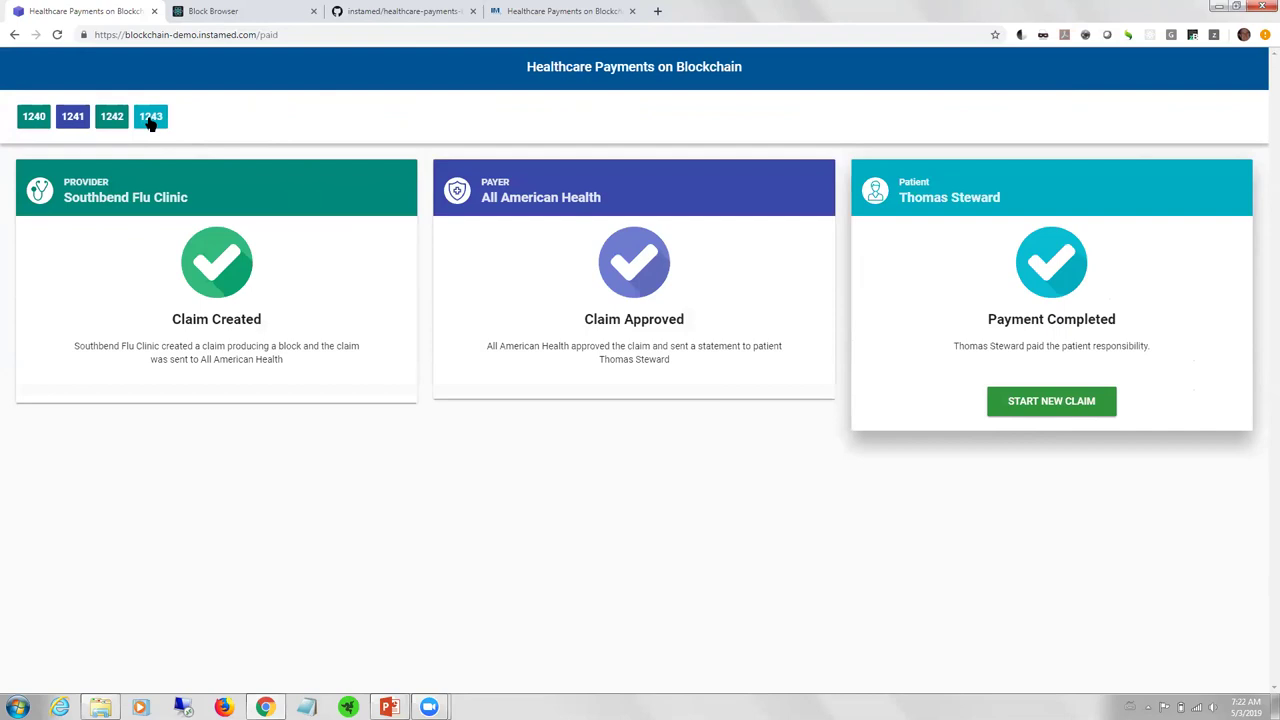
click(150, 118)
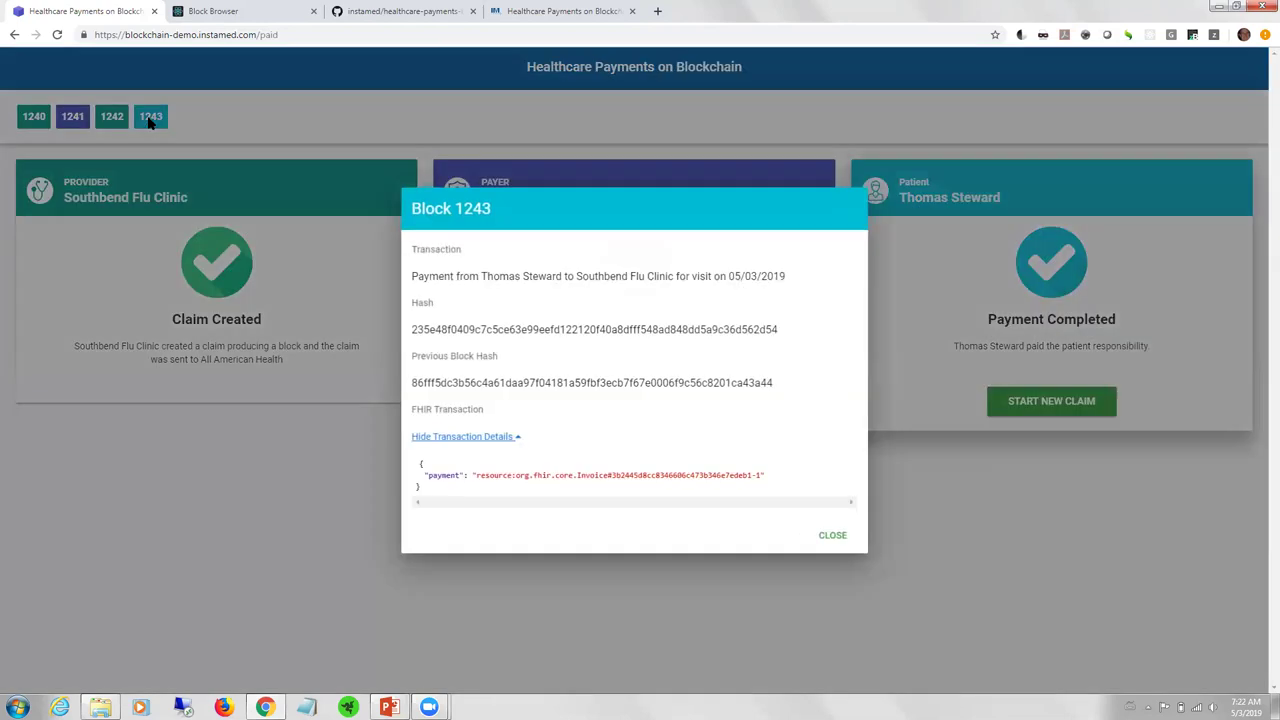
click(832, 536)
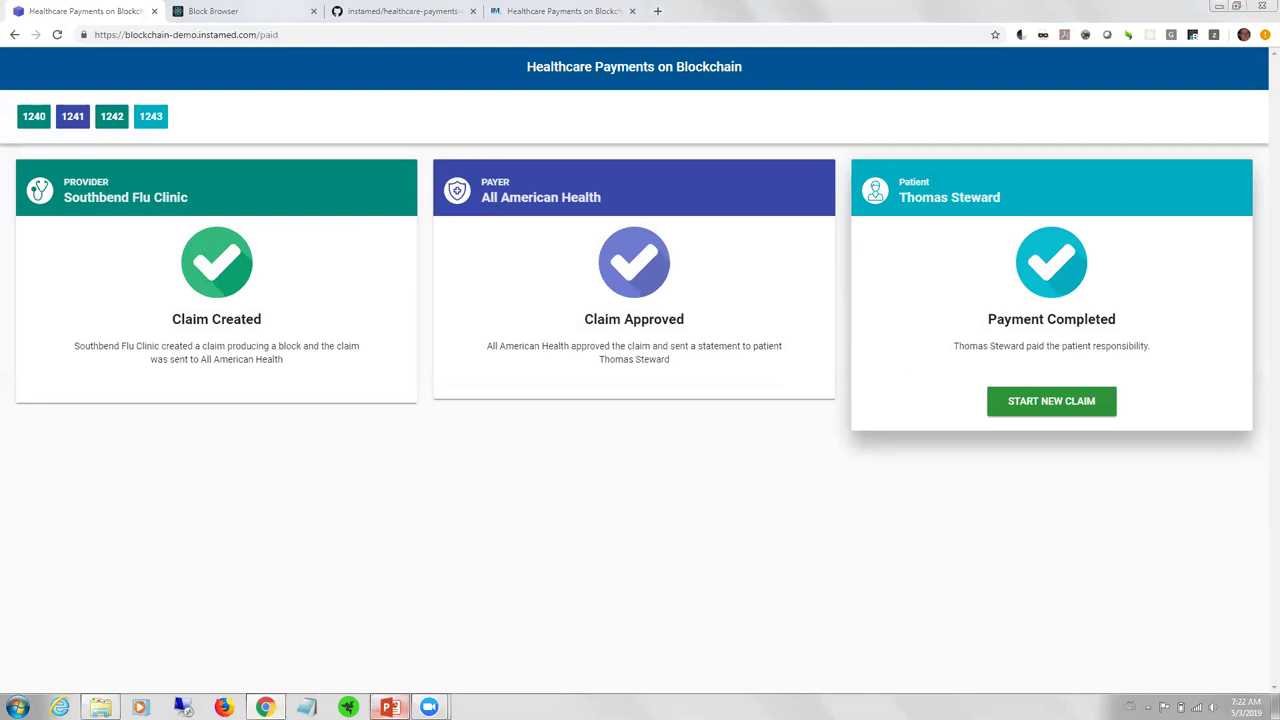
- Switch to the PowerPoint presentation and show the Code Walkthrough slide
click(389, 707)
click(204, 528)
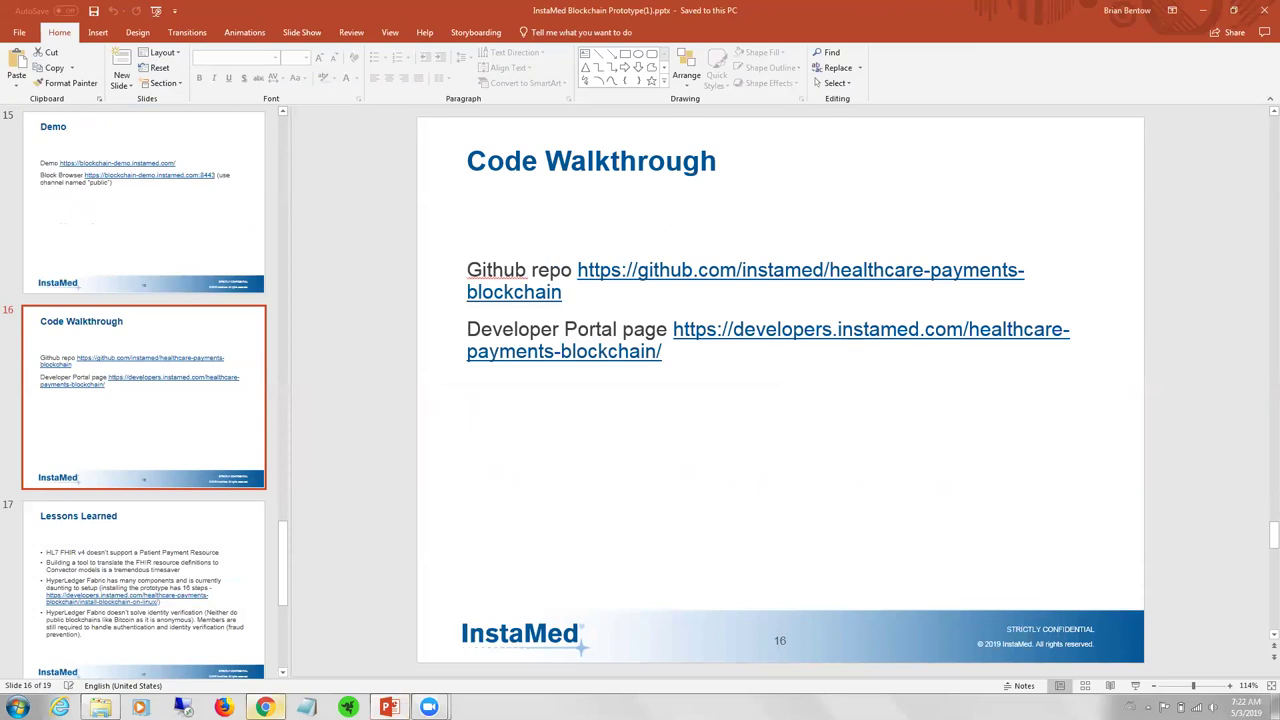
- Switch to Chrome and open the packages/financial-cc/src folder in the healthcare-payments-blockchain GitHub repository
click(264, 707)
click(410, 11)
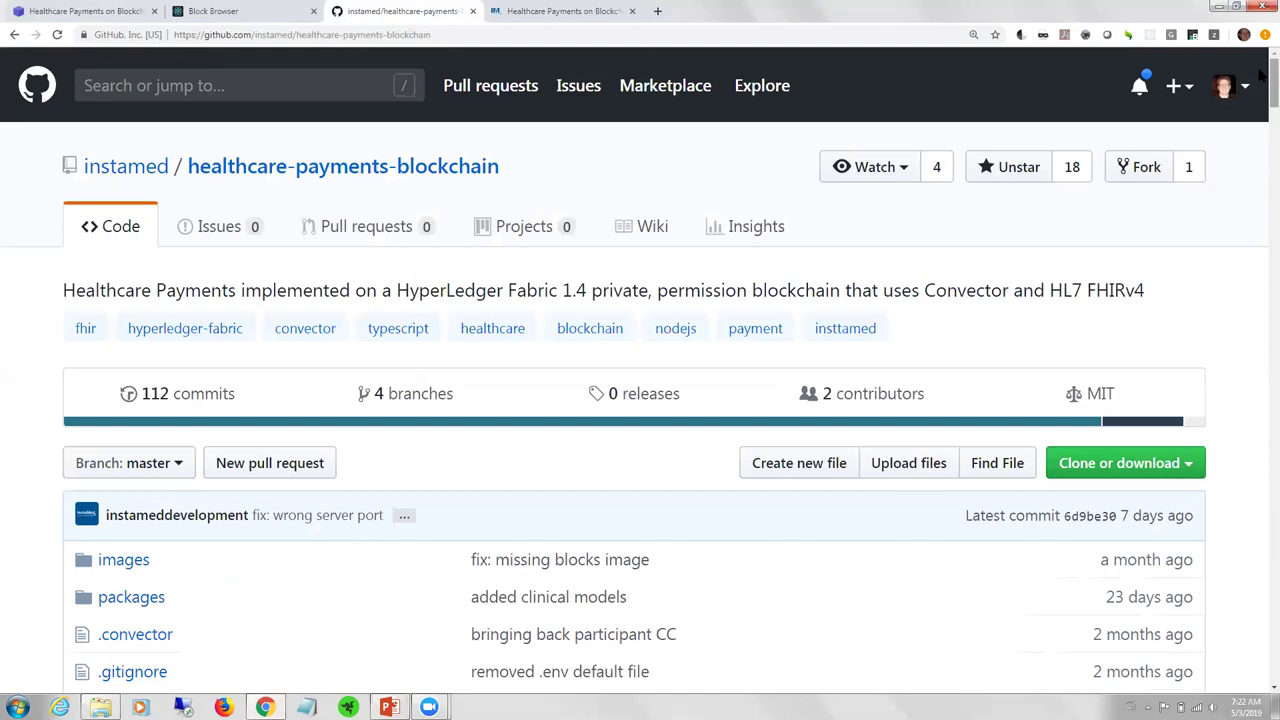
scroll(1262, 90, down, 4)
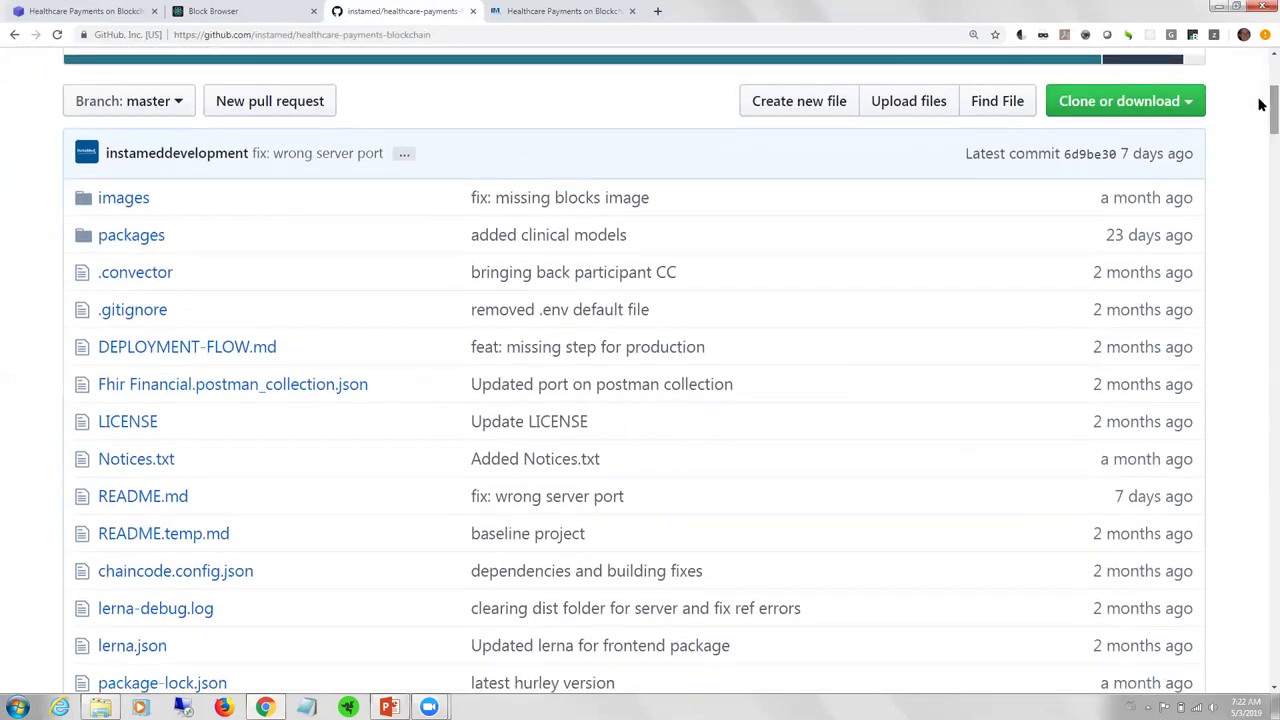
click(130, 235)
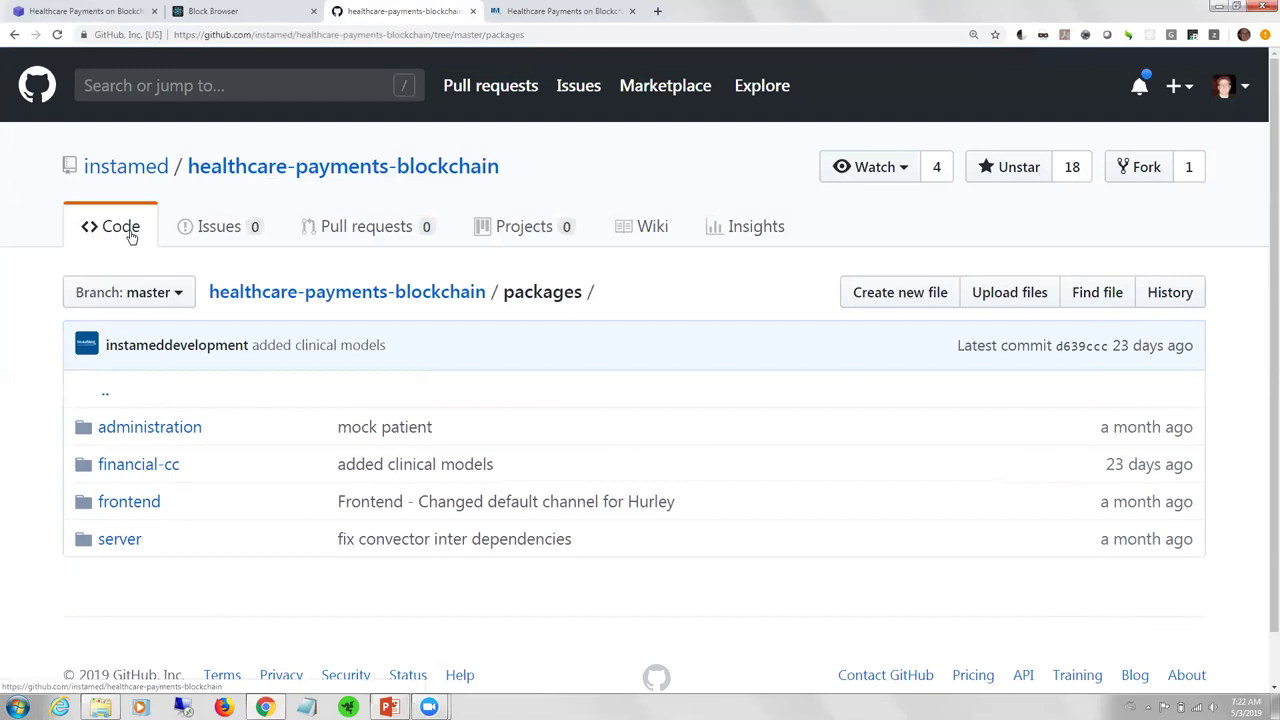
click(147, 471)
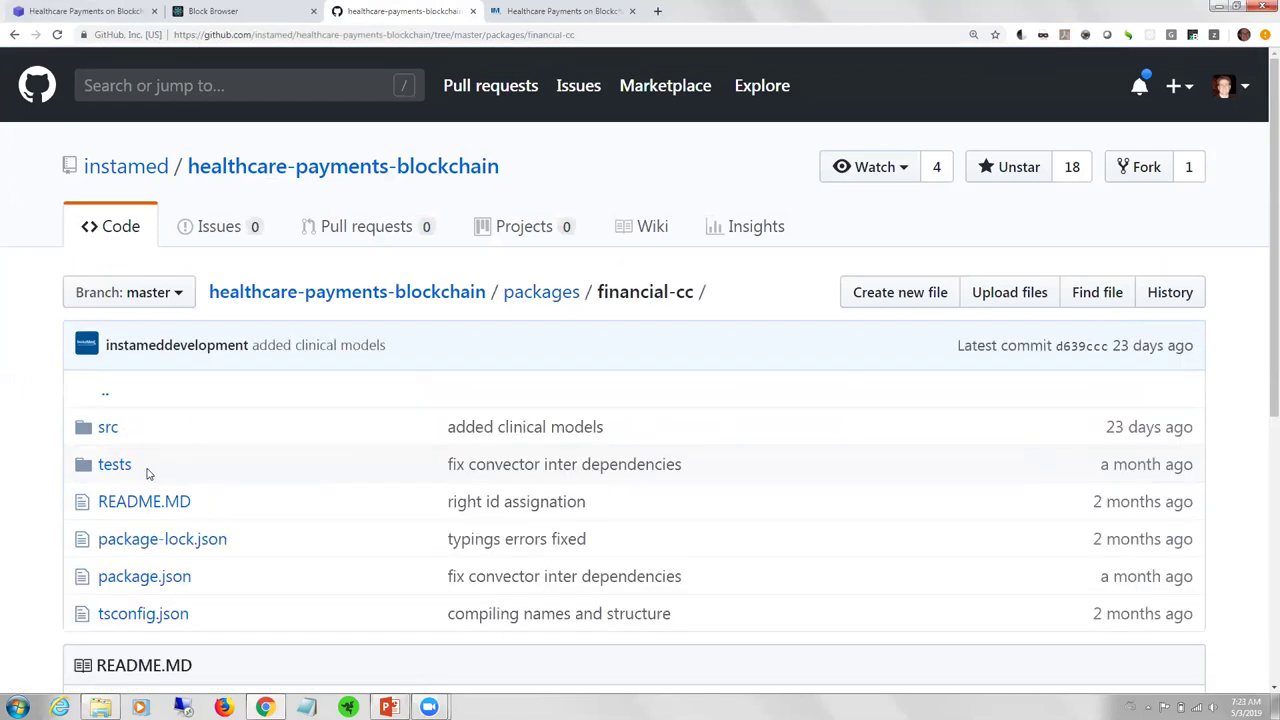
click(110, 427)
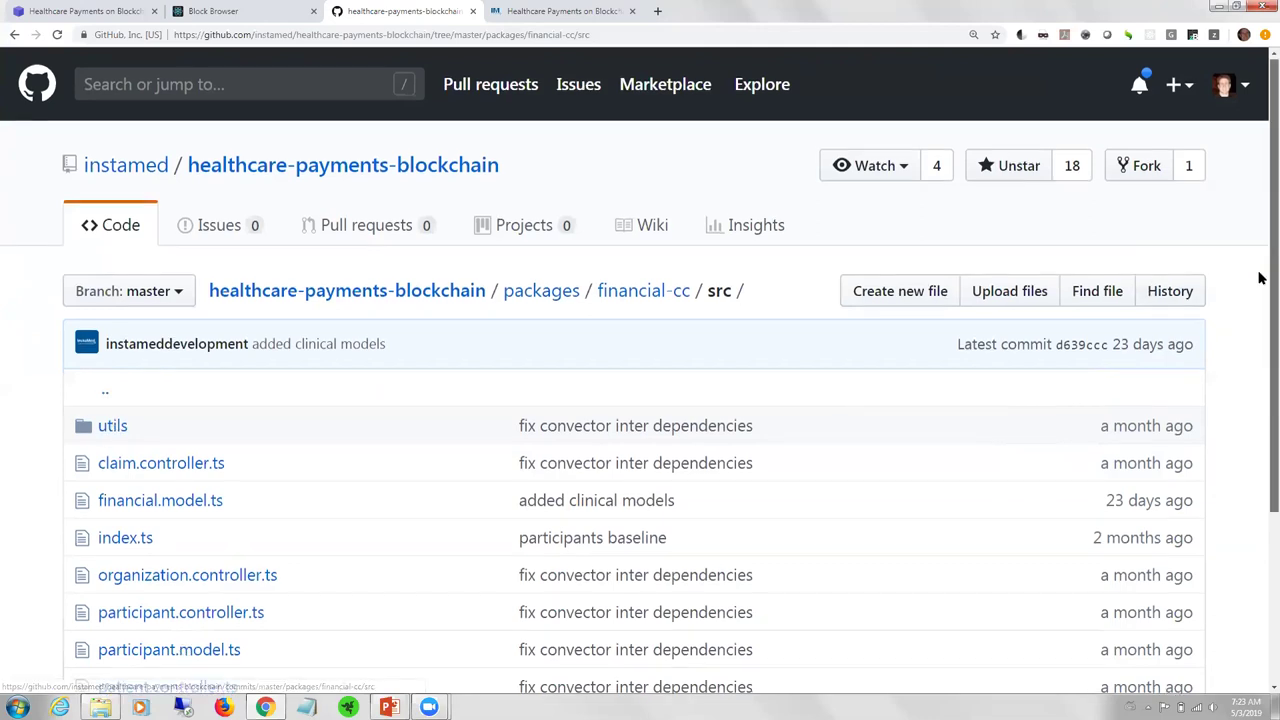
- Open financial.model.ts from the src folder in a new browser tab and look through its model class definitions
drag(1263, 278, 1262, 360)
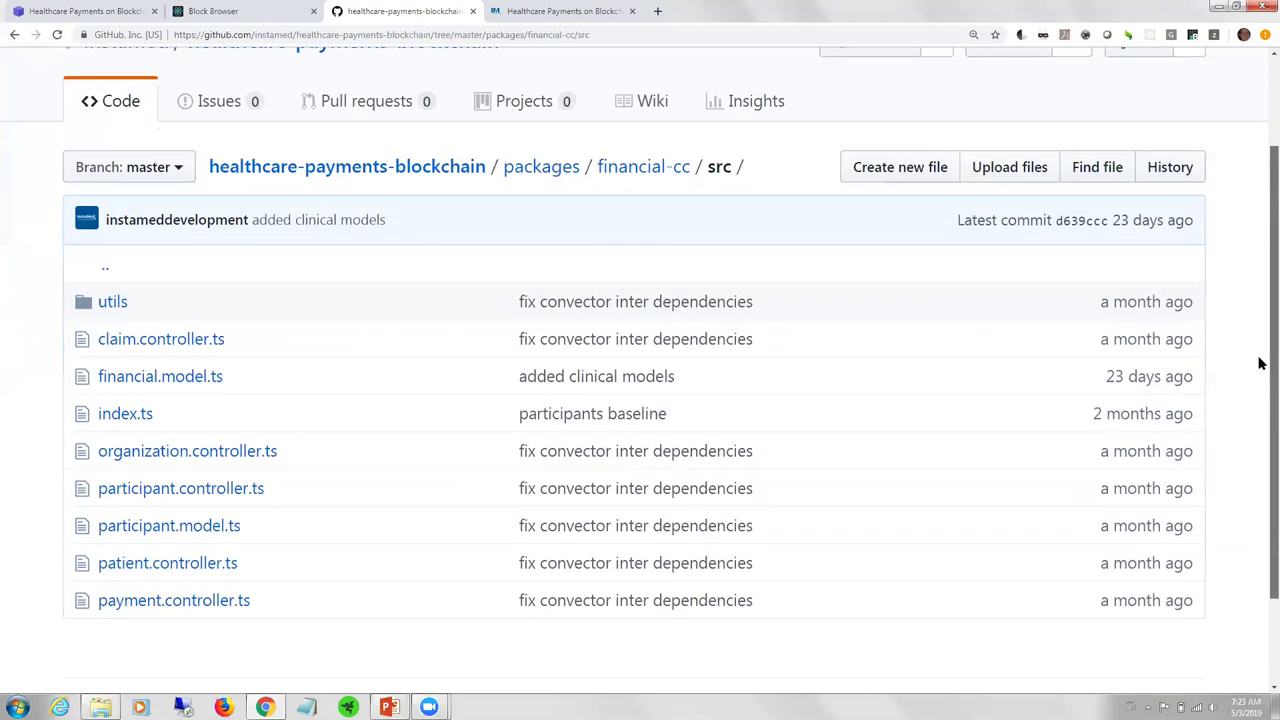
right_click(110, 385)
click(125, 390)
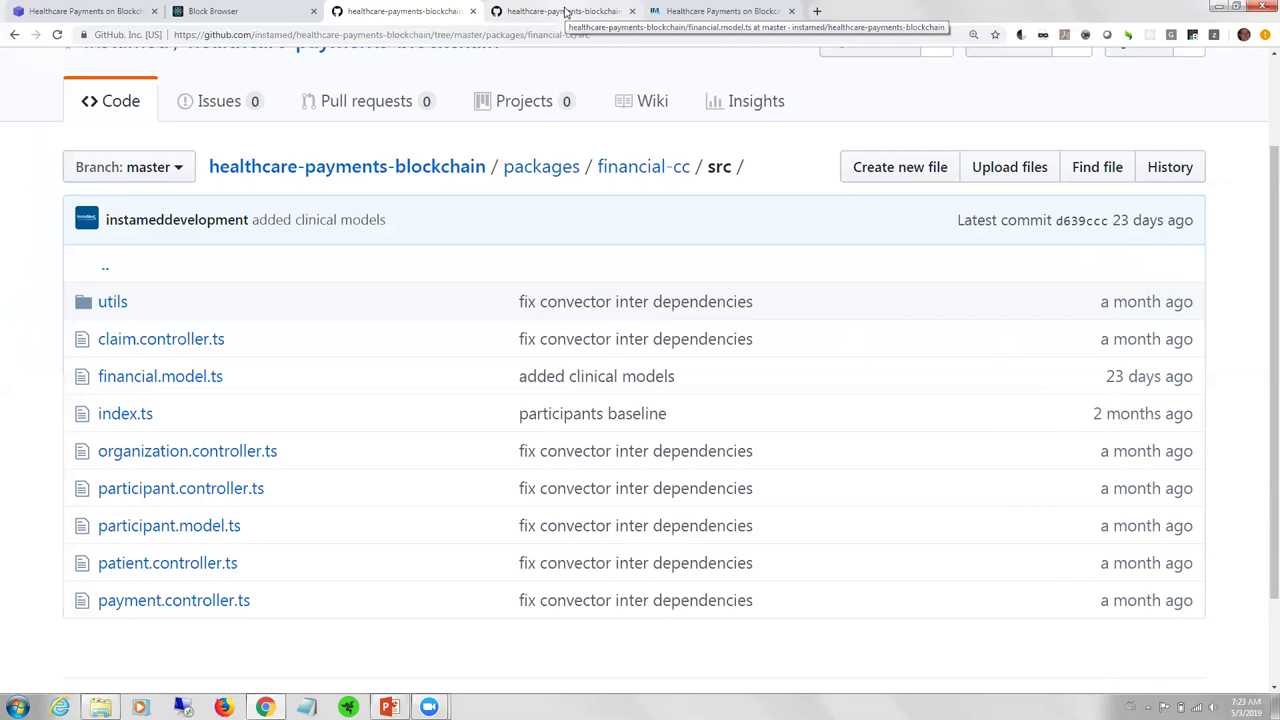
click(565, 12)
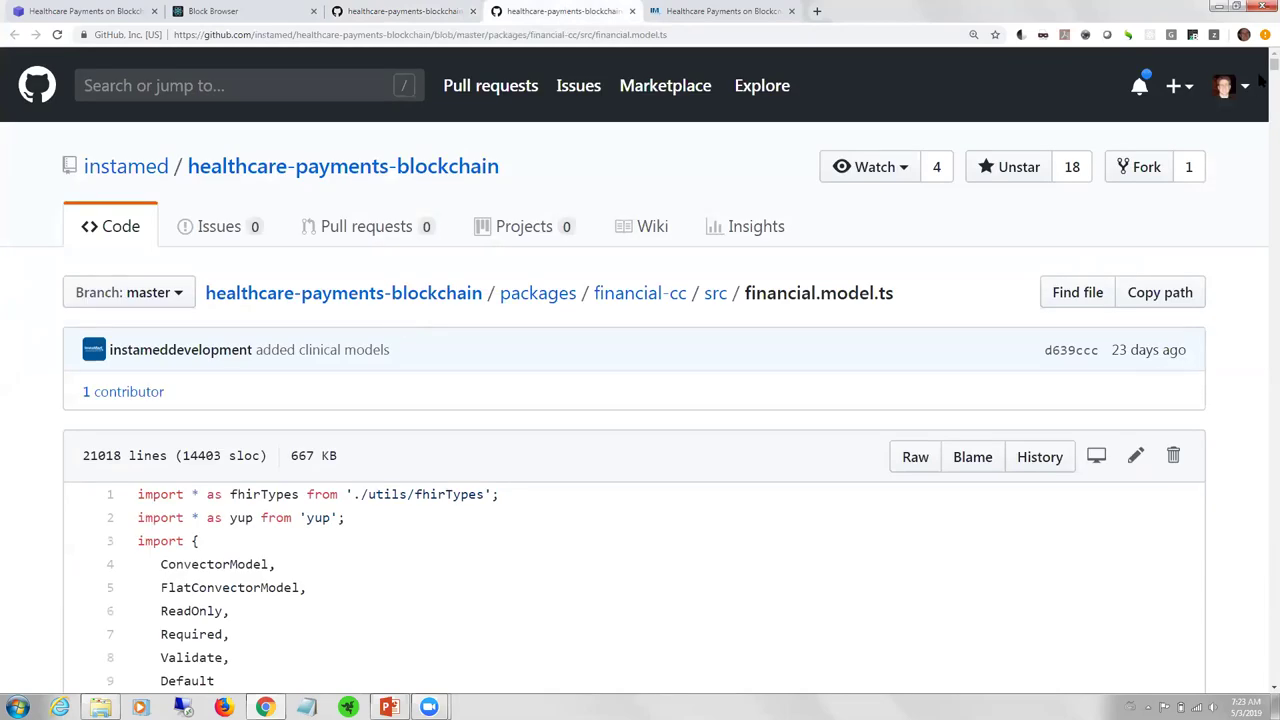
scroll(1262, 86, down, 20)
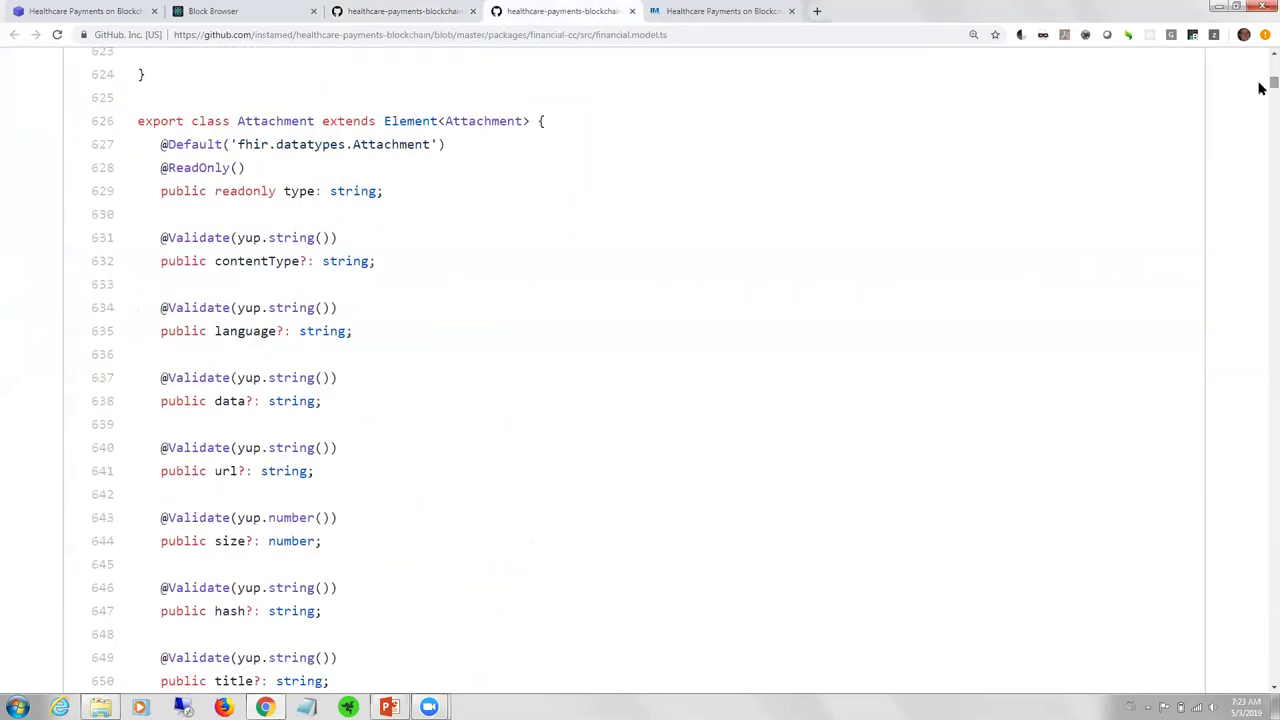
- Return to the src folder listing, open claim.controller.ts, and examine the ClaimController's create function
click(432, 14)
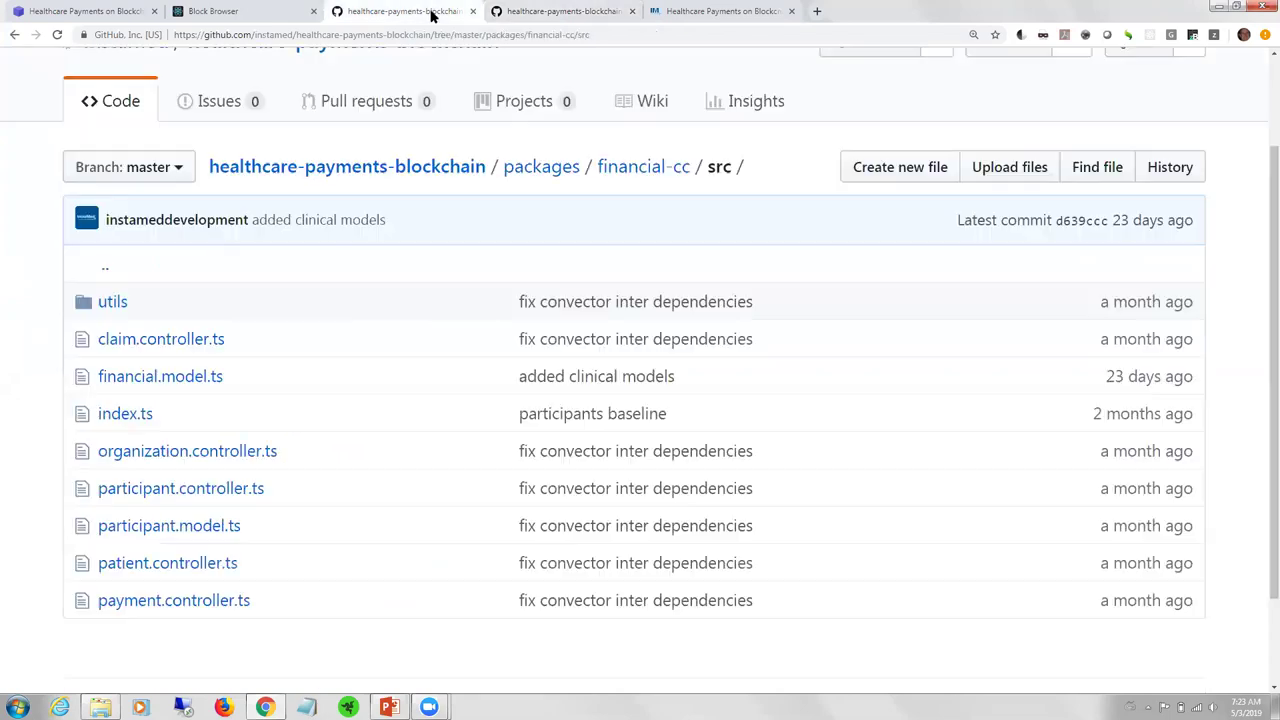
click(183, 341)
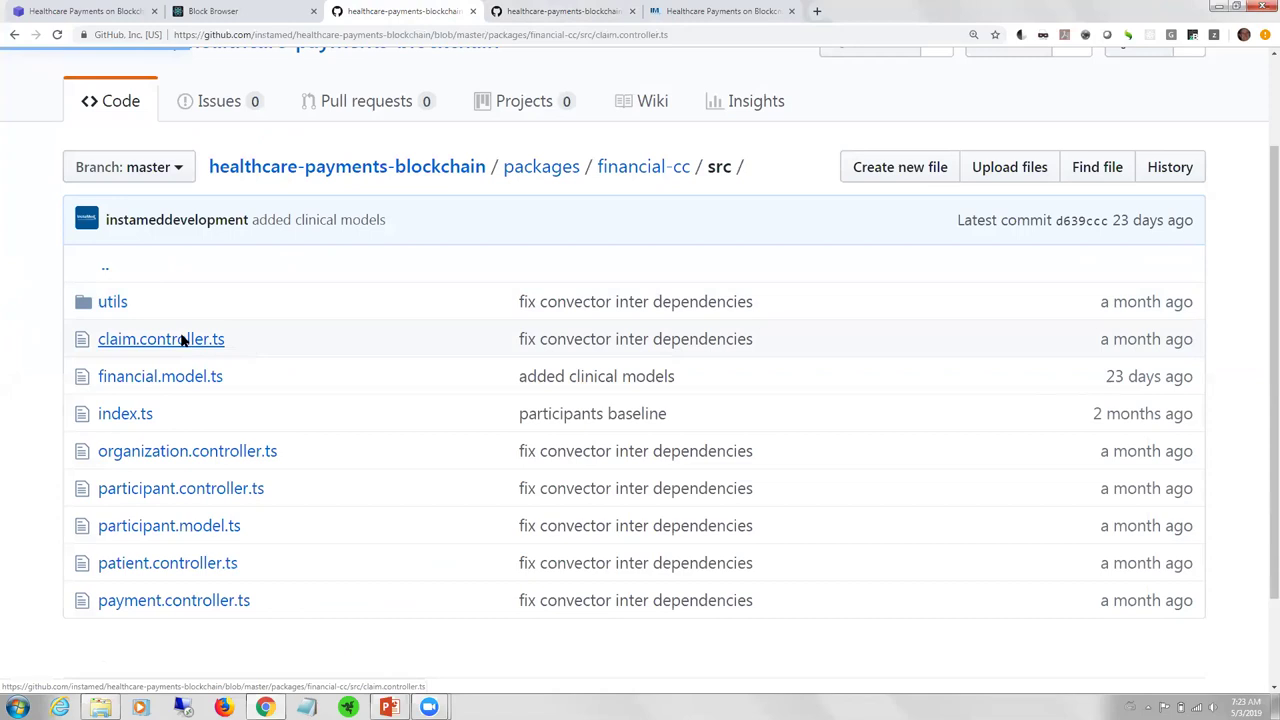
drag(1262, 81, 1262, 137)
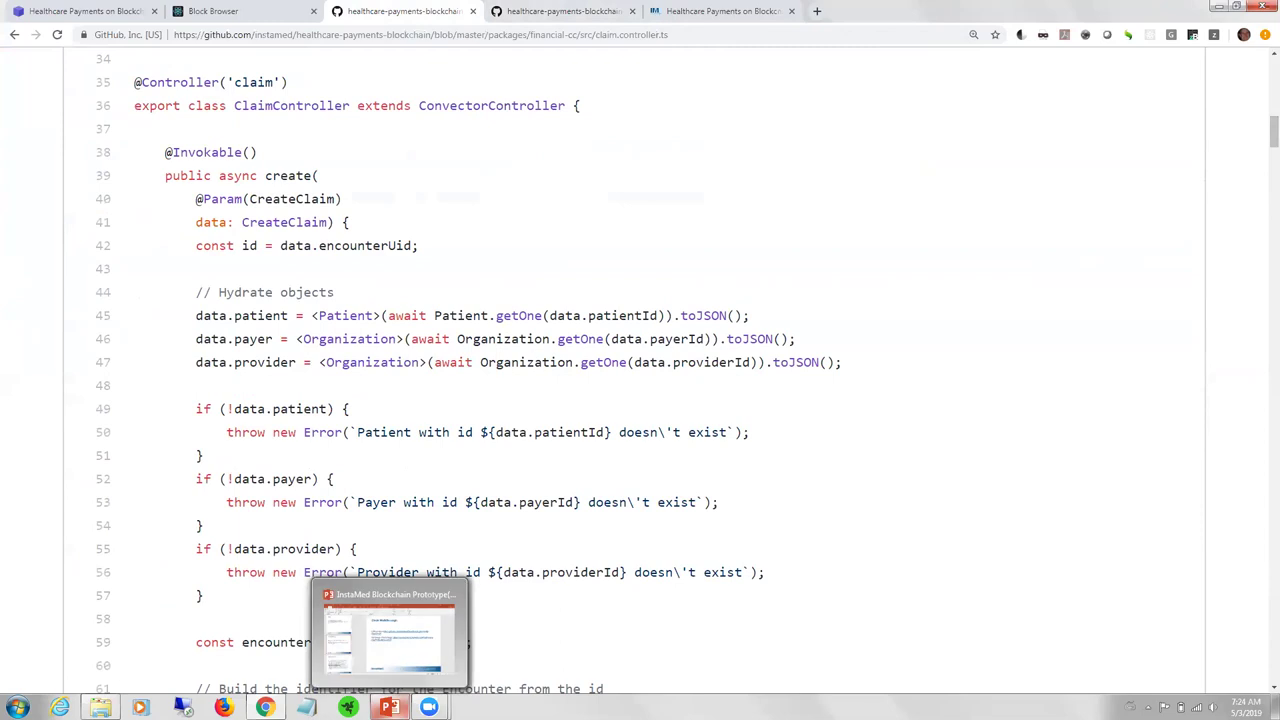
- Show the Healthcare Payments on Blockchain page of the InstaMed Developer Portal and review it from the Problem section through Join the Conversation
click(691, 8)
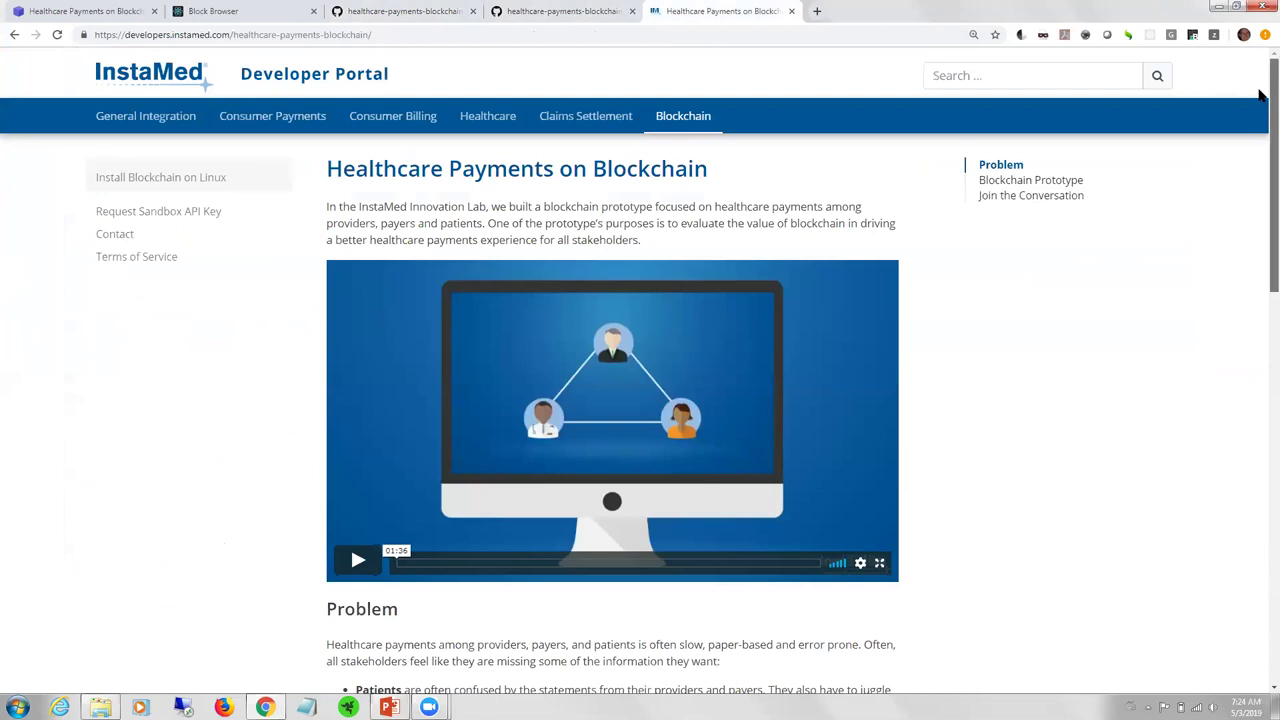
scroll(1259, 100, down, 2)
scroll(1259, 178, down, 3)
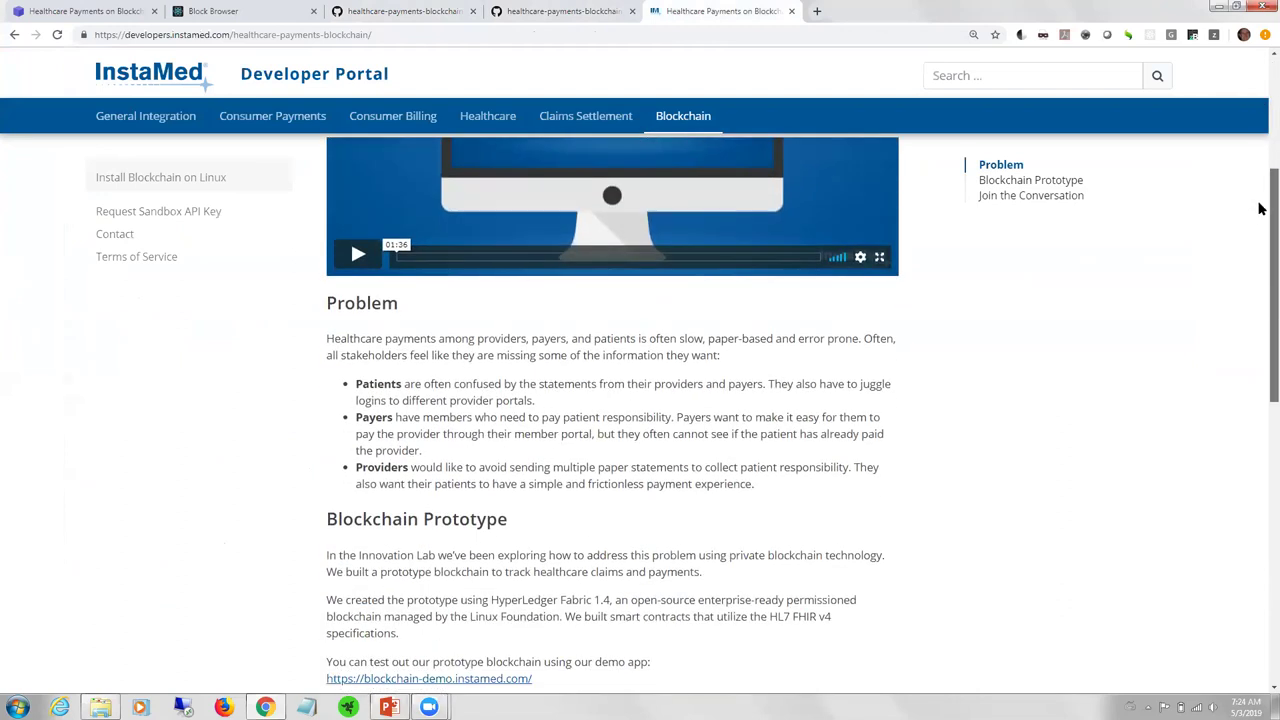
scroll(1259, 290, down, 2)
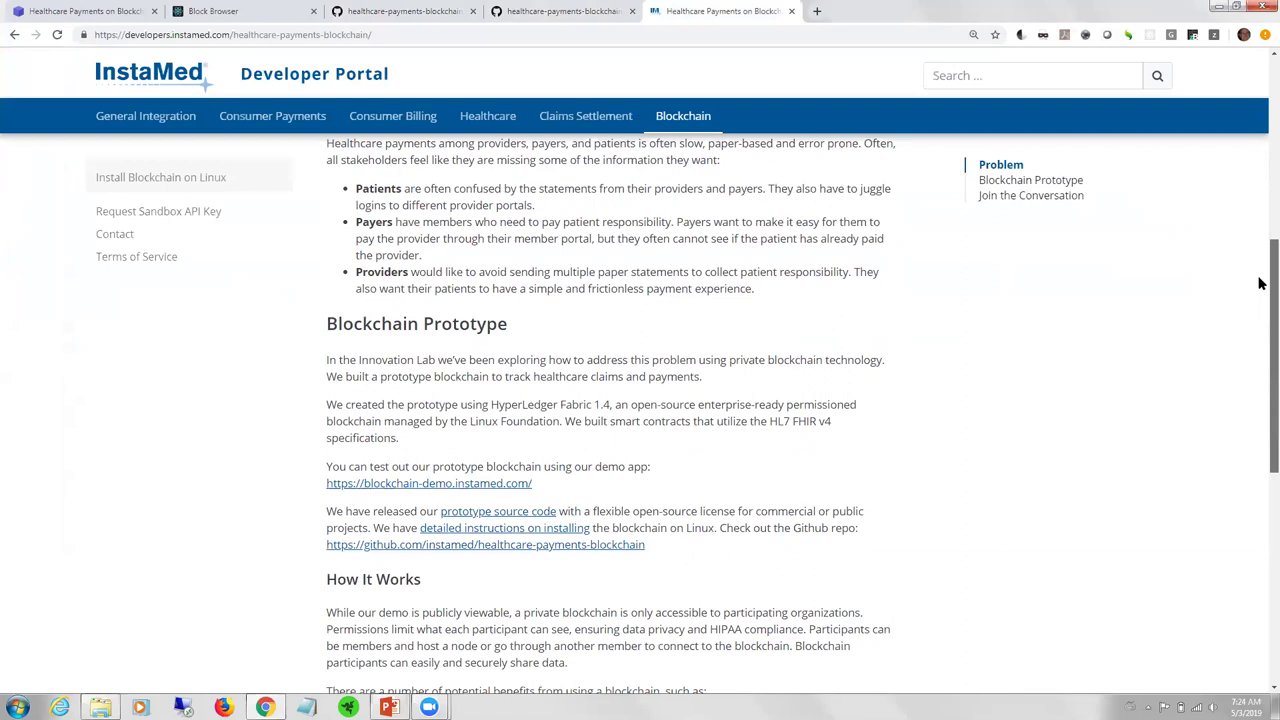
scroll(1259, 408, down, 3)
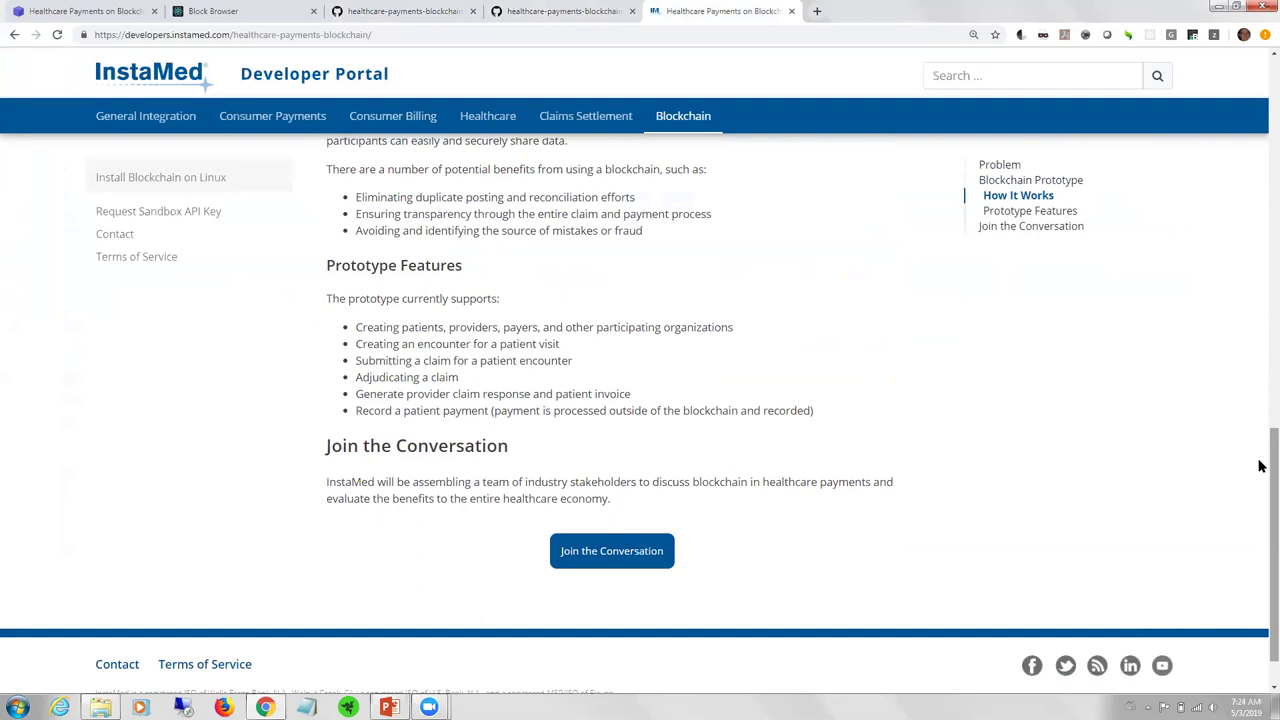
- Switch to the PowerPoint presentation and select the Lessons Learned slide
click(389, 707)
key(Down)
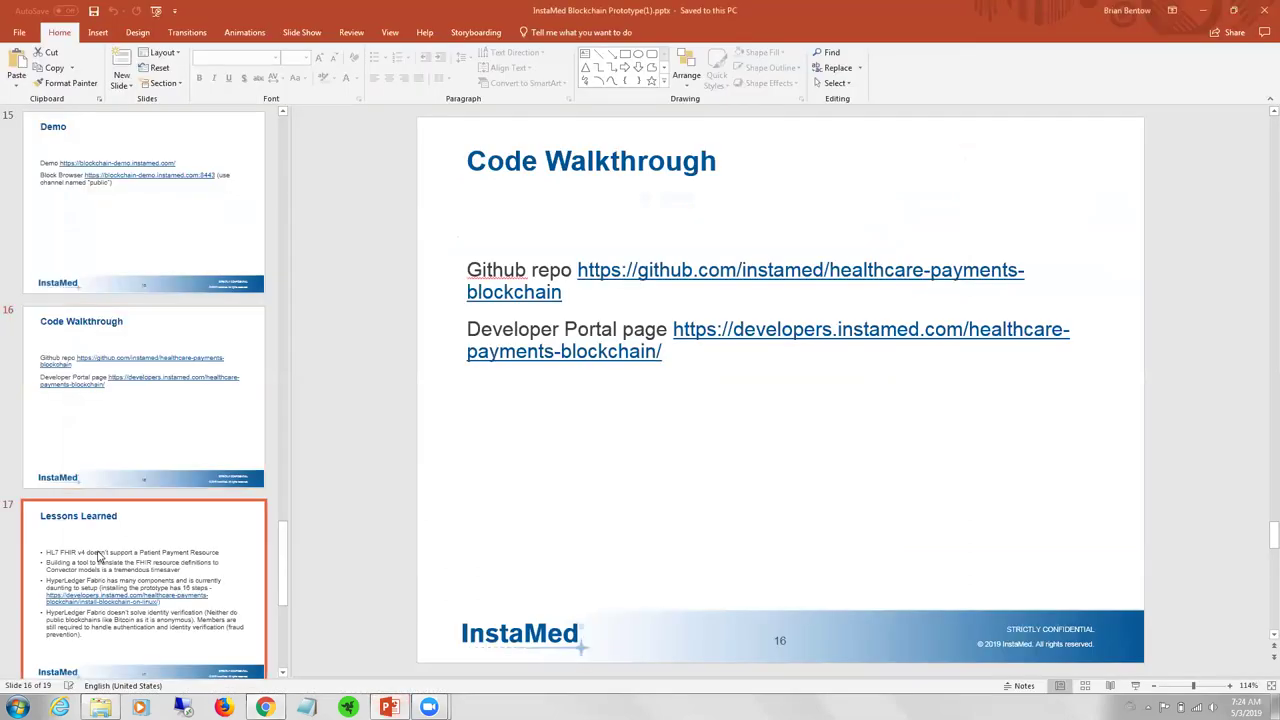